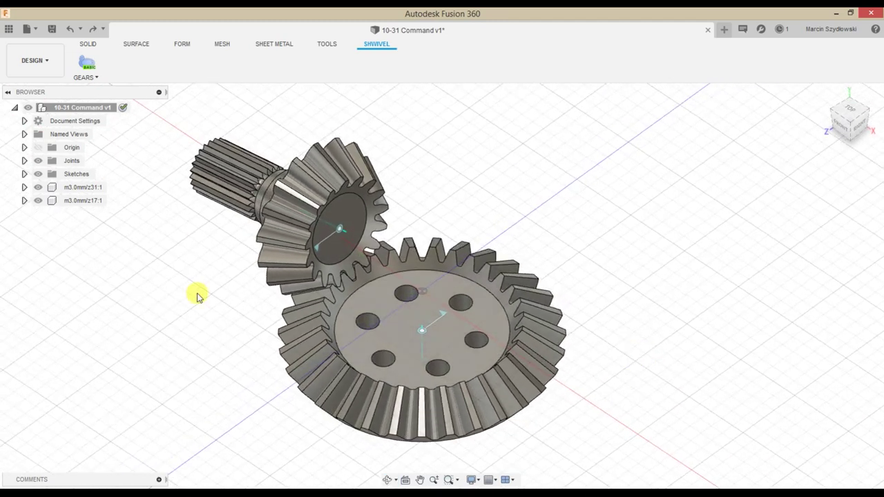
Step: Copy the -360*31/17 formula from the m3.0mm/z17 pinion's Properties description
right_click(83, 201)
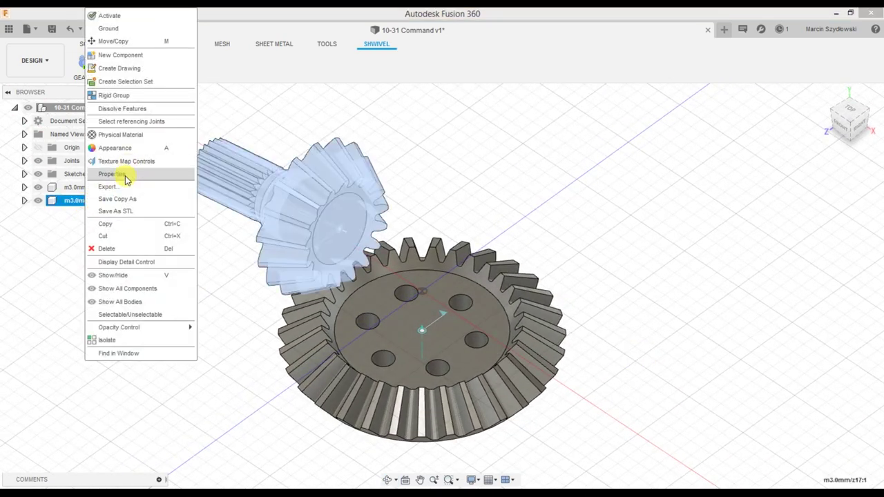
left_click(123, 173)
left_click_drag(841, 206, 875, 218)
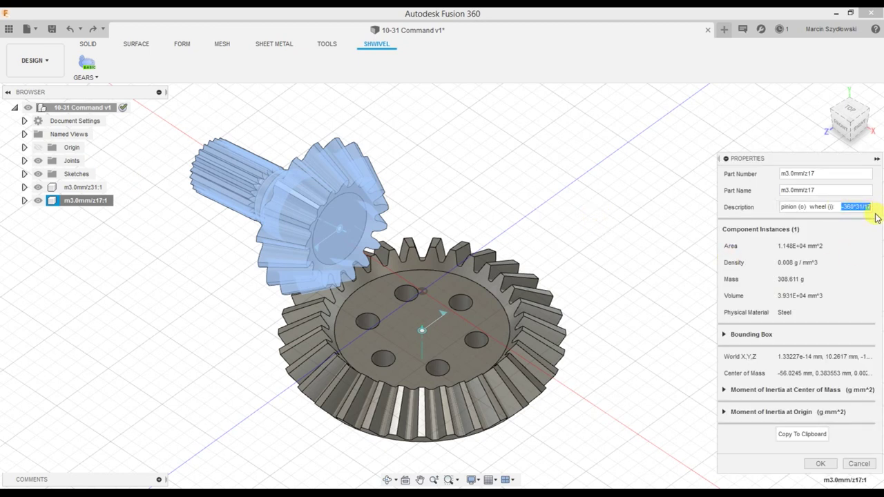
left_click(820, 463)
middle_click_drag(623, 283, 614, 261)
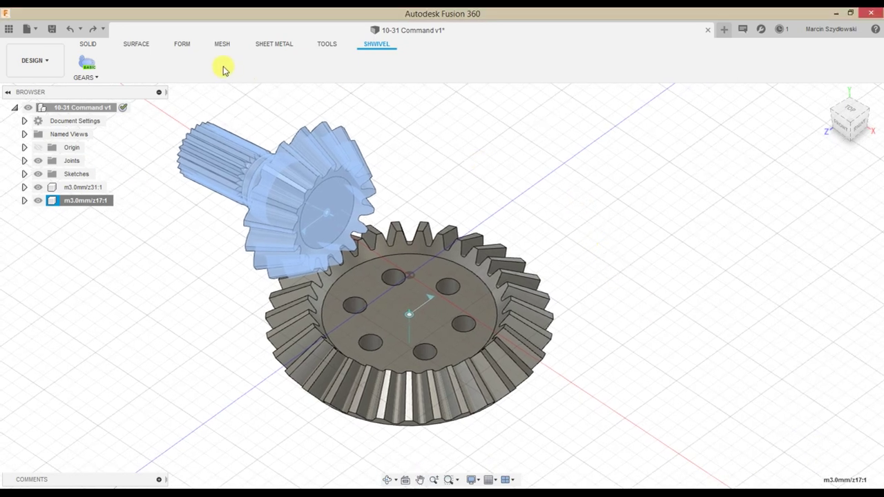
Step: Link the wheel and pinion joints: wheel at 360°, pinion at -360*31/17
left_click(88, 44)
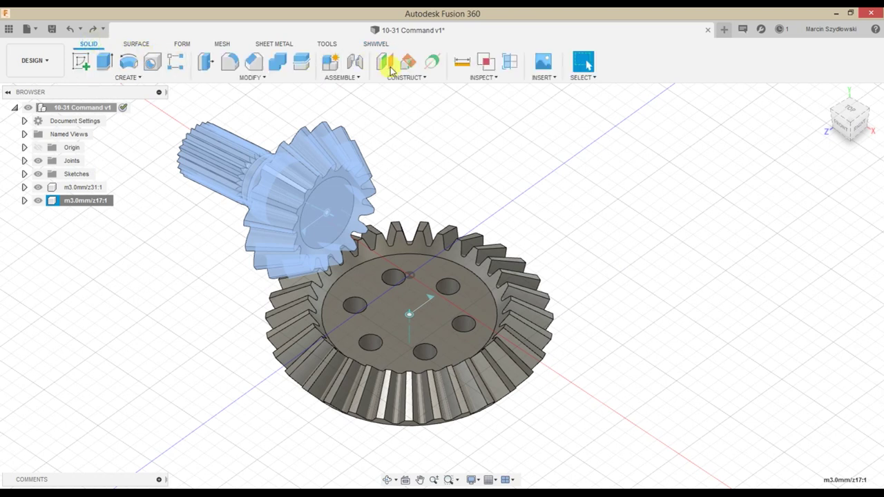
left_click(357, 78)
left_click(357, 160)
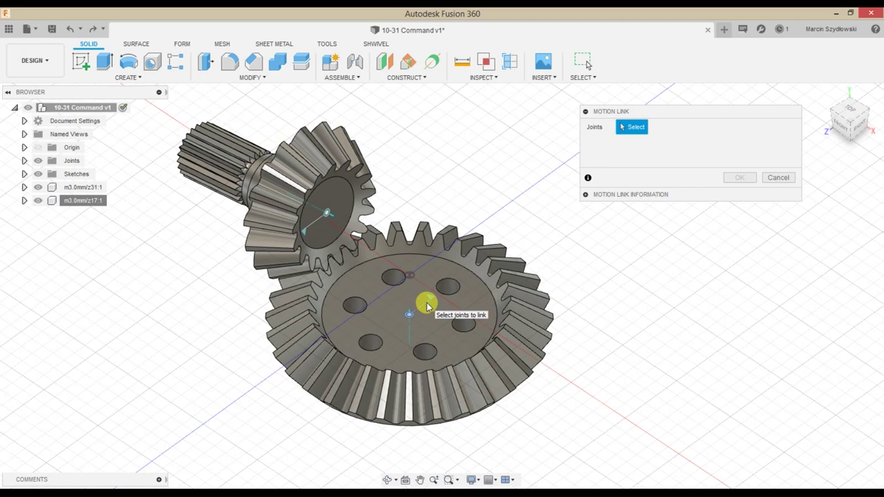
left_click(426, 304)
left_click(314, 226)
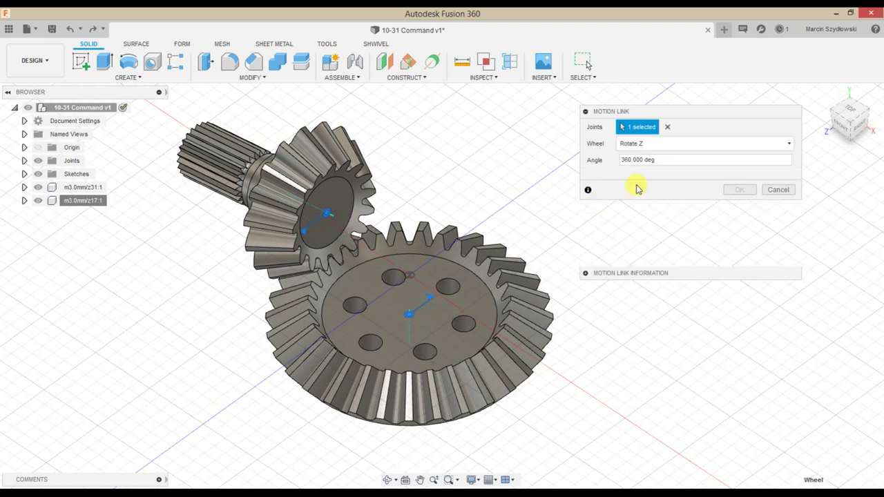
left_click(642, 192)
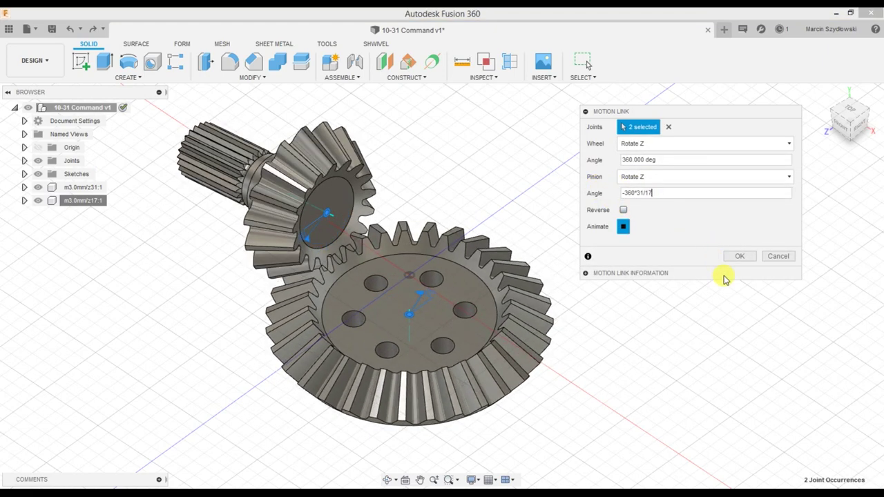
left_click(735, 257)
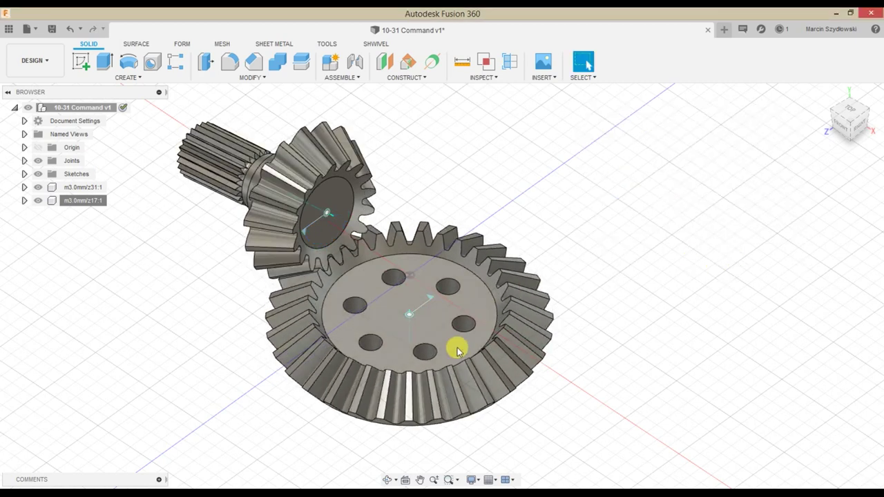
left_click_drag(458, 354, 463, 350)
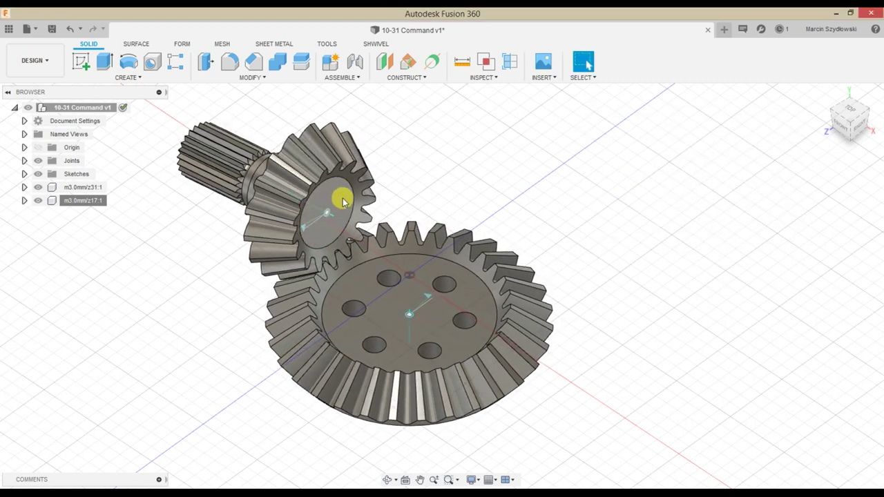
Step: Turn the pinion to confirm both gears rotate, then orbit to an elevated view
left_click_drag(344, 207, 343, 197)
middle_click_drag(457, 315, 499, 281, "shift")
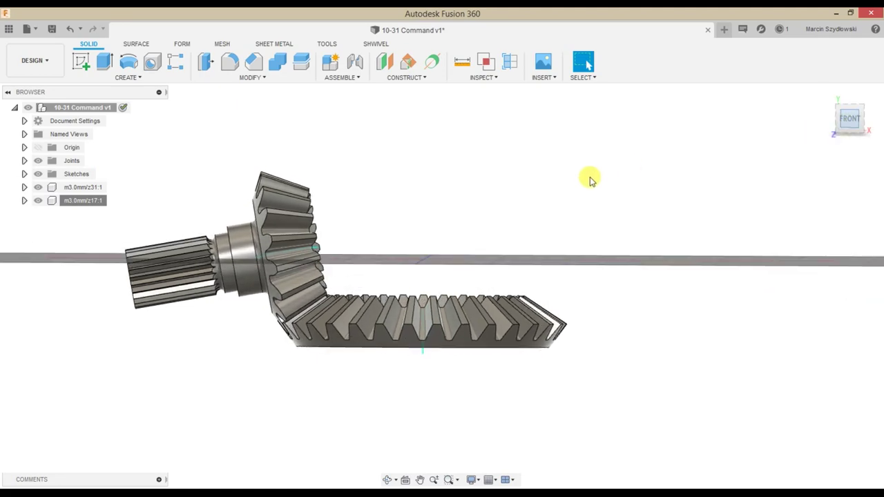
middle_click_drag(457, 212, 483, 241, "shift")
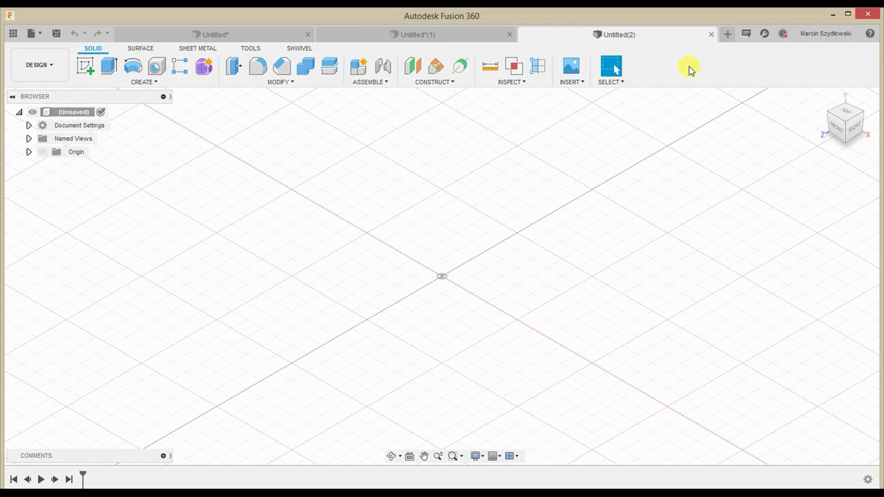
Step: Launch the Bevel Gears Maker from SHWIVEL > GEARS in the empty Untitled(2) design
left_click(297, 50)
left_click(92, 70)
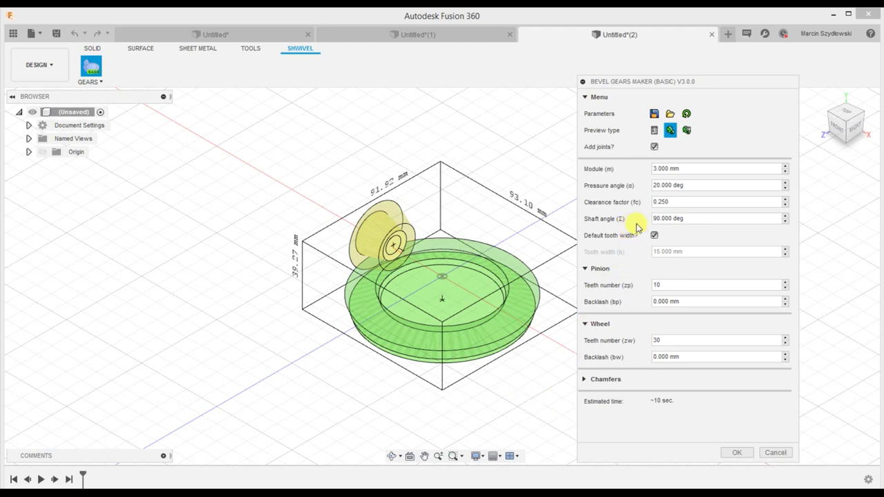
mouse_move(684, 218)
left_click(463, 33)
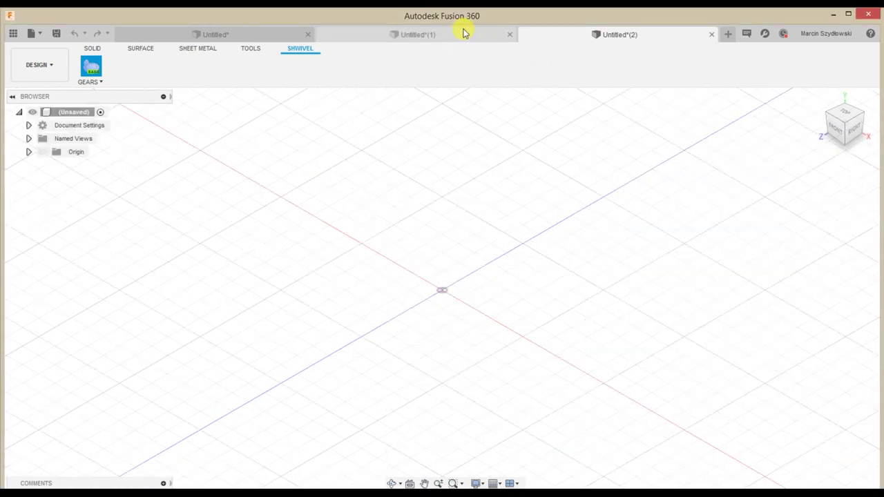
Step: Copy the m3.0mm/z10 pinion's Properties description into New Text Document (2).txt, replacing its text
left_click(836, 133)
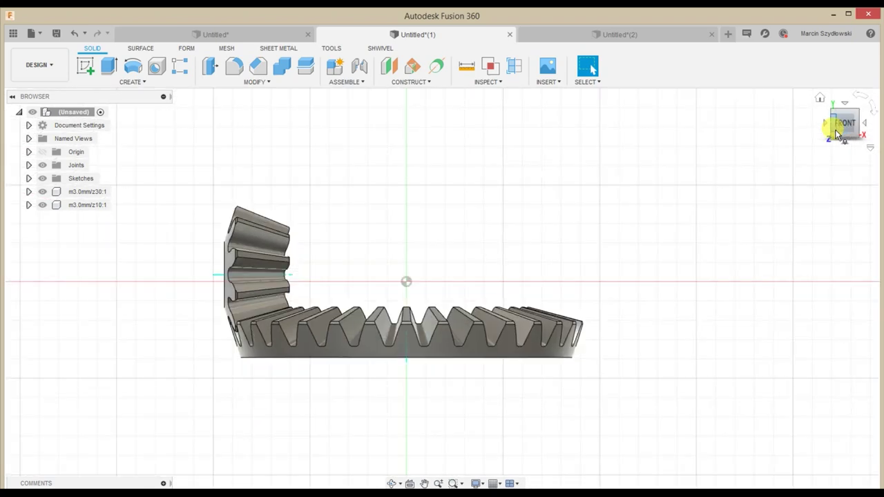
right_click(83, 205)
left_click(114, 181)
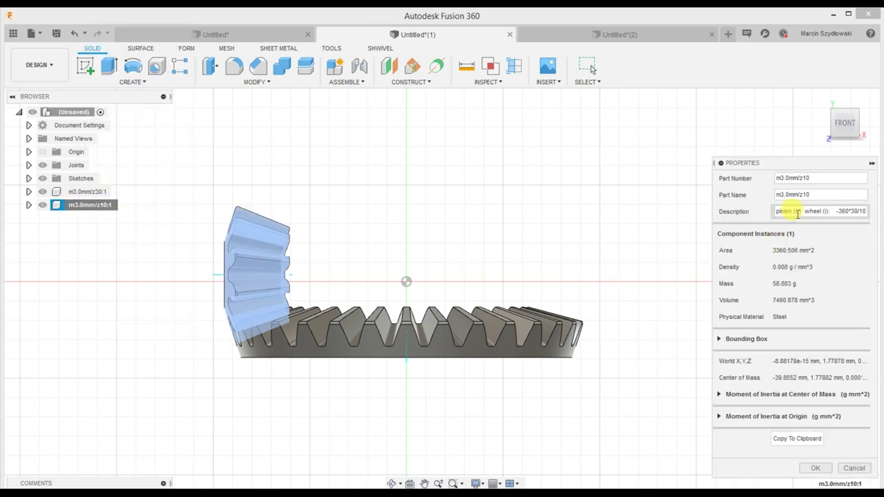
key("ctrl+a")
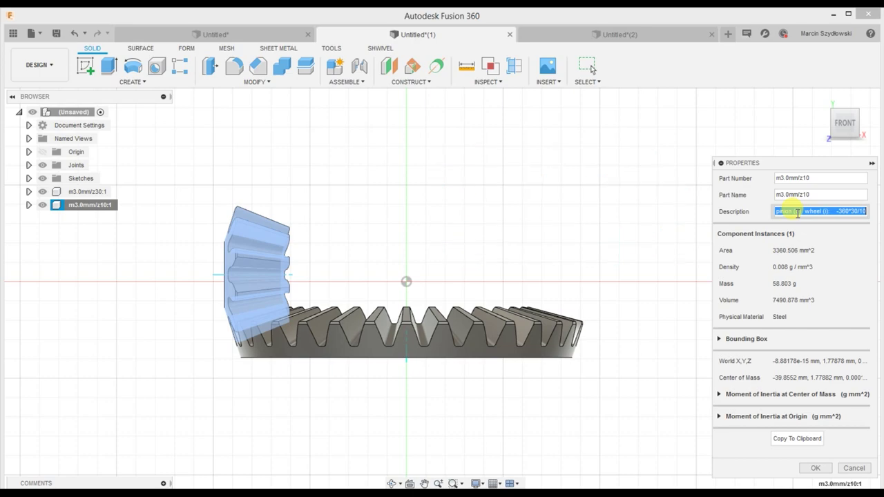
key("ctrl+c")
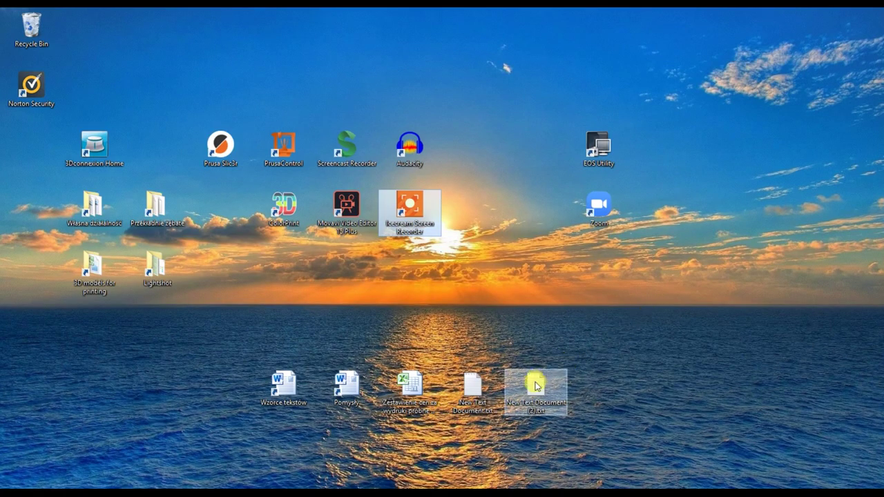
double_click(537, 385)
key("ctrl+a")
key("ctrl+v")
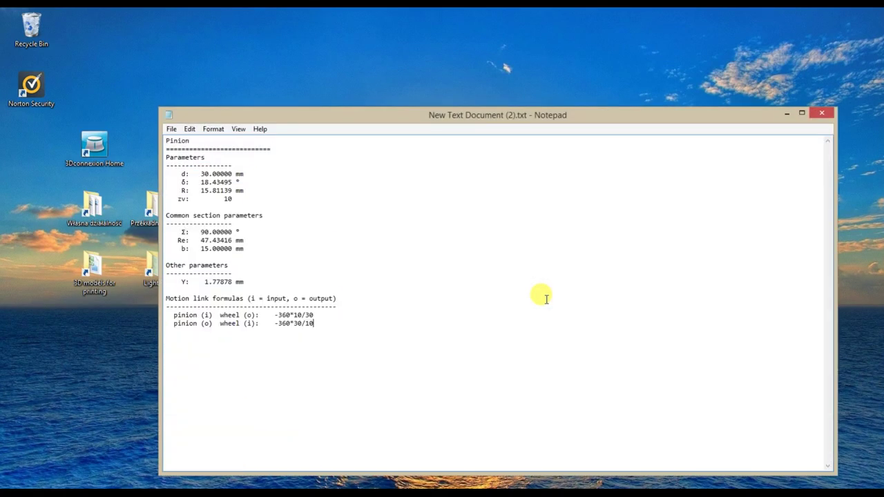
Step: Check the Y: 1.77878 mm line in Notepad, then return to Fusion 360
left_click(250, 281)
mouse_move(250, 281)
left_mouse_down()
mouse_move(174, 279)
mouse_move(243, 279)
left_mouse_up()
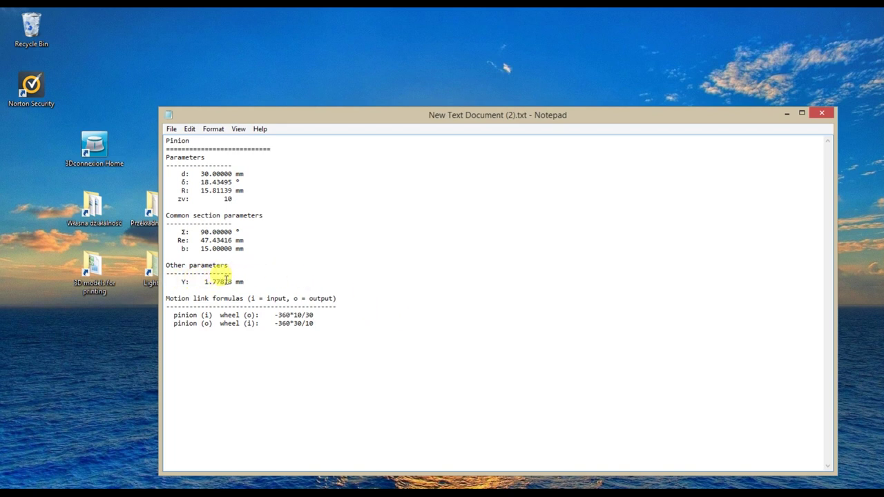
left_click(185, 281)
key("alt+Tab")
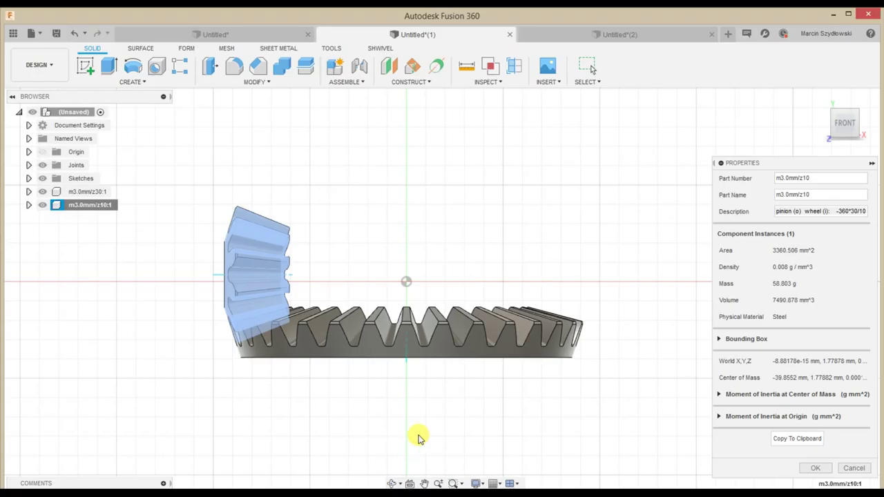
Step: Cancel the pinion's Properties and open the Bevel Gears Maker in Untitled(2)
left_click(854, 468)
left_click(615, 34)
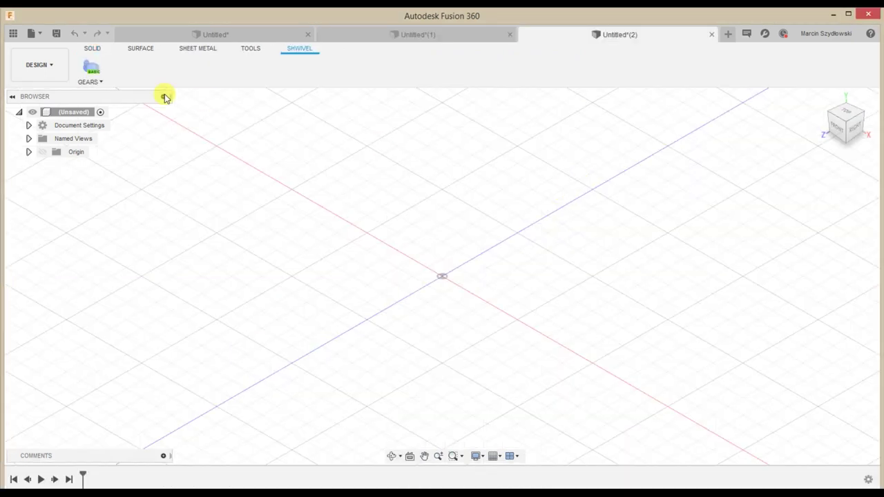
left_click(94, 69)
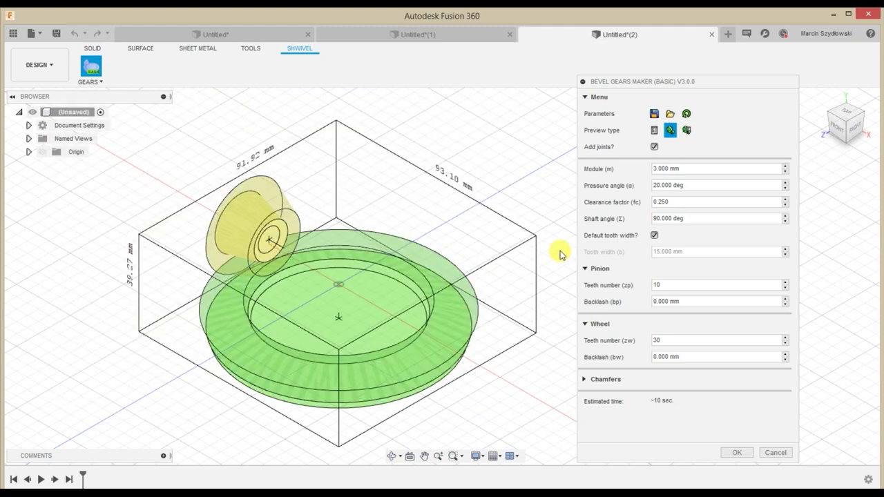
Step: Toggle the default tooth width off and back on, and set the wheel teeth to 40
left_click(654, 236)
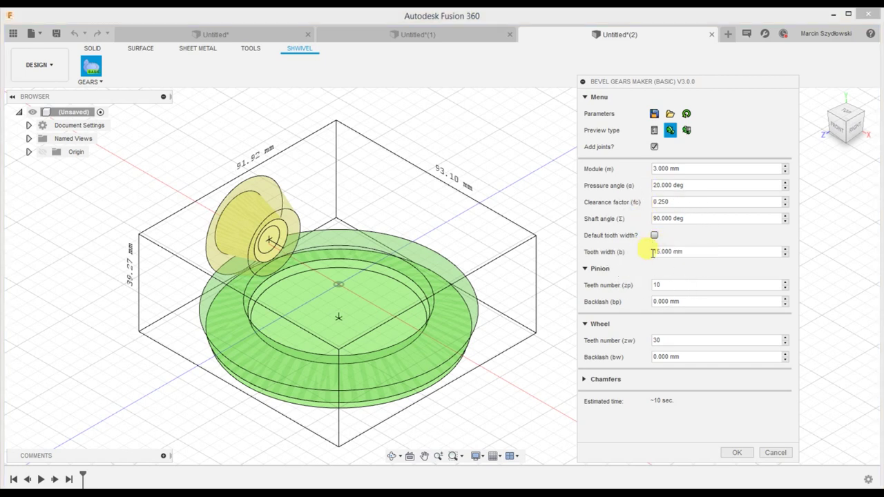
left_click(658, 252)
left_click(653, 235)
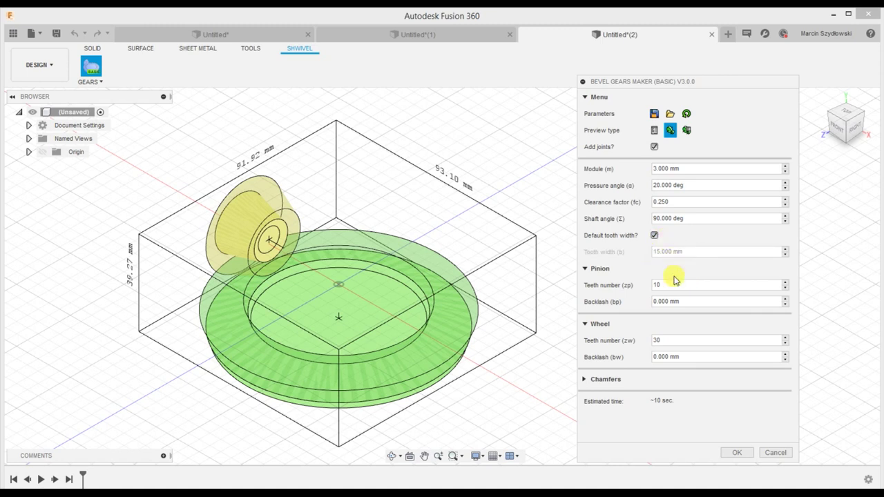
double_click(653, 339)
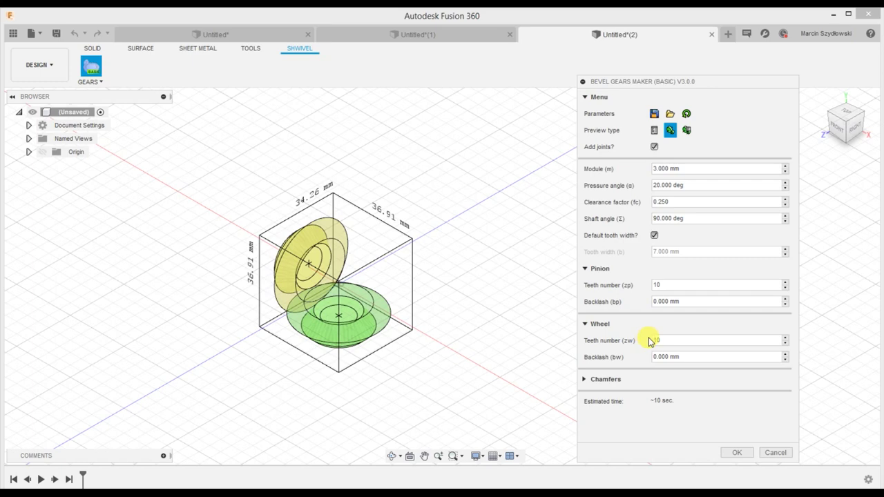
left_click_drag(670, 341, 635, 339)
type("40")
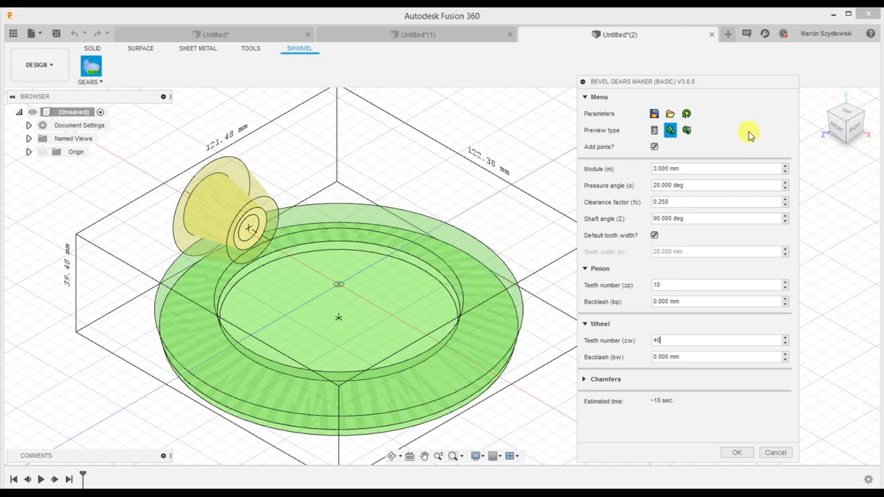
left_click(670, 117)
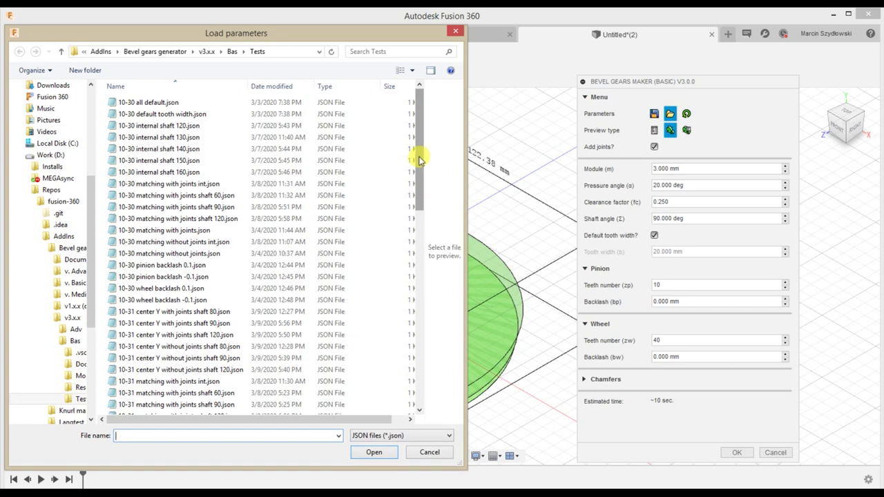
Step: Load Backward compatibility.json and set the chamfer height factor to 0.25
left_click_drag(418, 160, 425, 370)
double_click(159, 234)
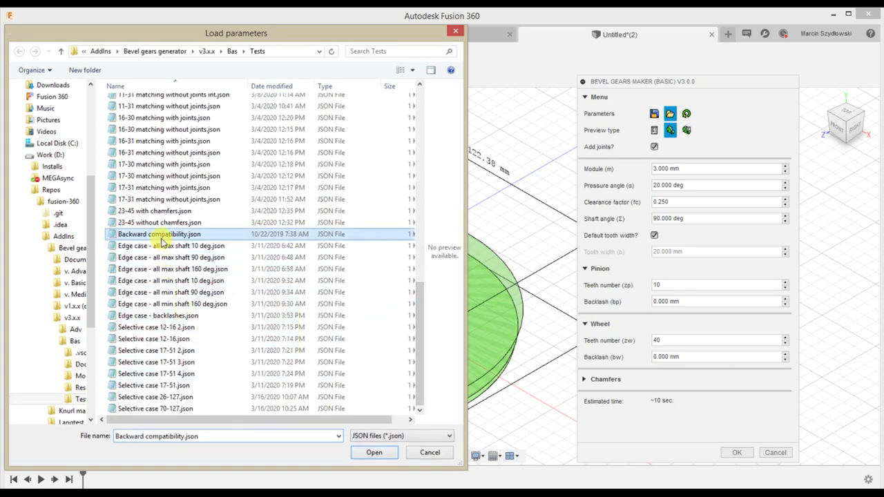
left_click_drag(600, 417, 737, 419)
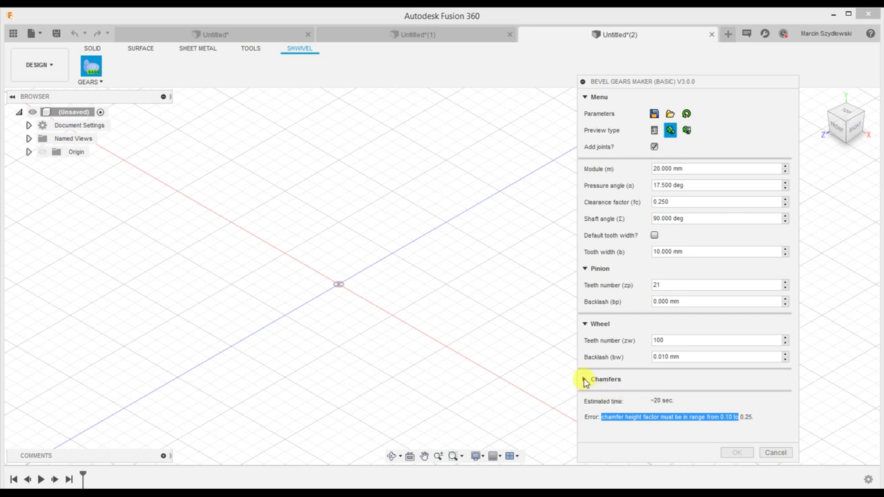
left_click(584, 379)
left_click(661, 428)
left_click_drag(660, 428, 703, 433)
type("250")
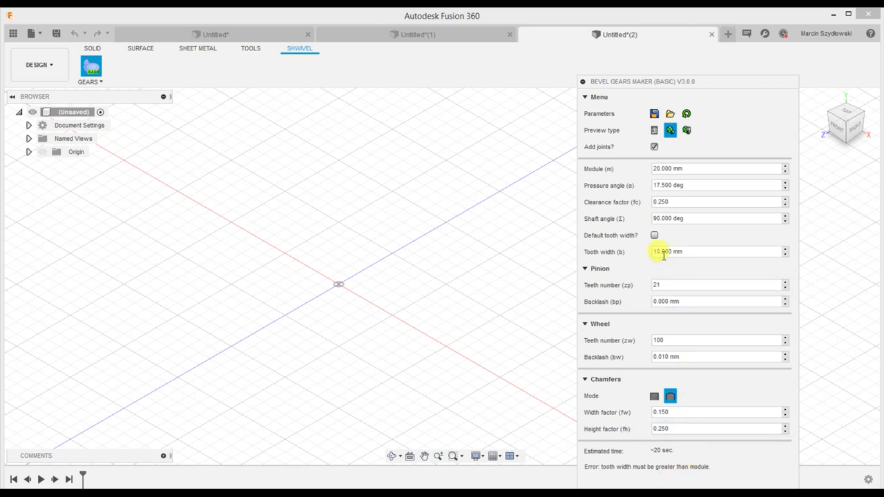
left_click_drag(661, 168, 646, 170)
Step: Enter module 3, then reset the gear parameters to defaults, confirming with Yes
type("3")
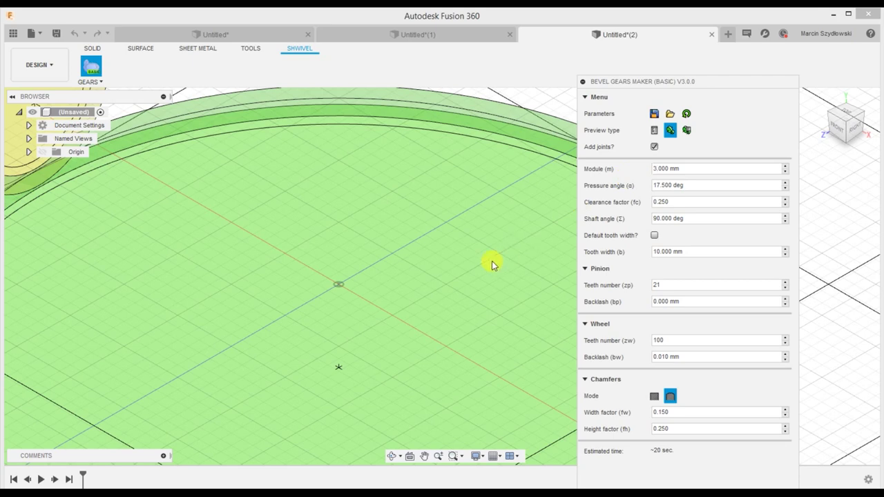
scroll(461, 276, "down", 2)
scroll(461, 276, "down", 3)
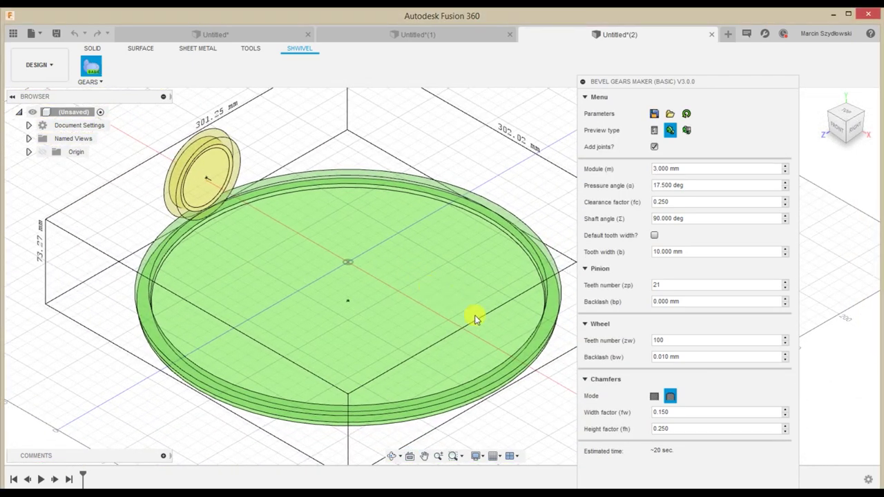
left_click(685, 114)
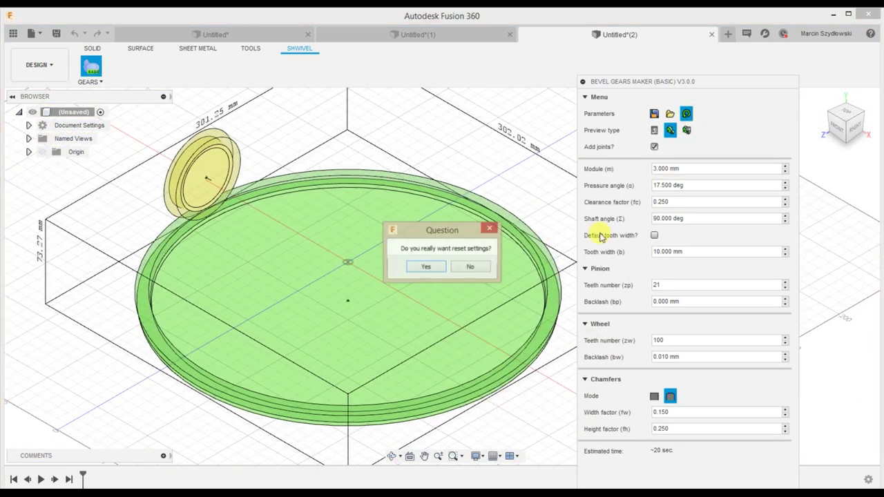
left_click(427, 267)
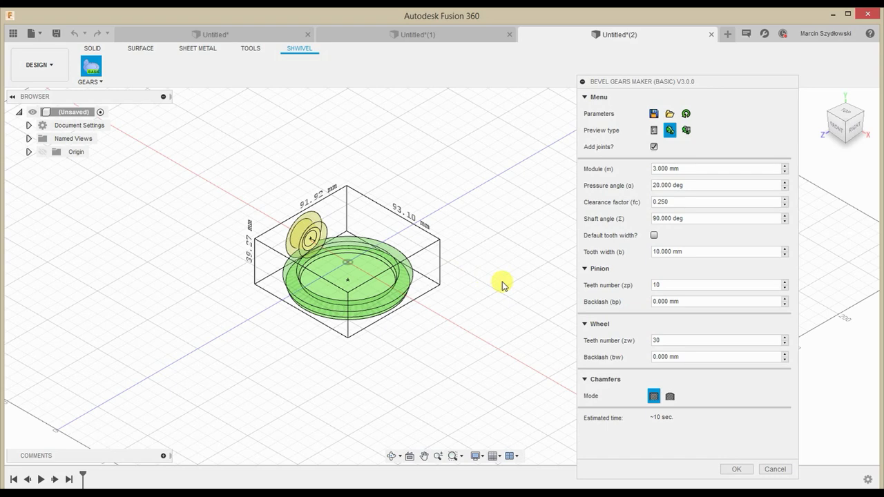
scroll(349, 238, "up", 5)
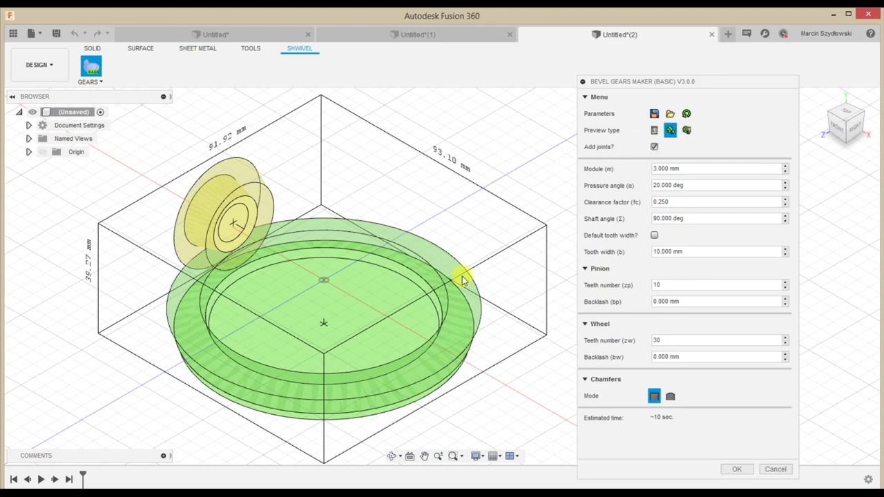
scroll(420, 325, "up", 4)
middle_click_drag(295, 274, 380, 273)
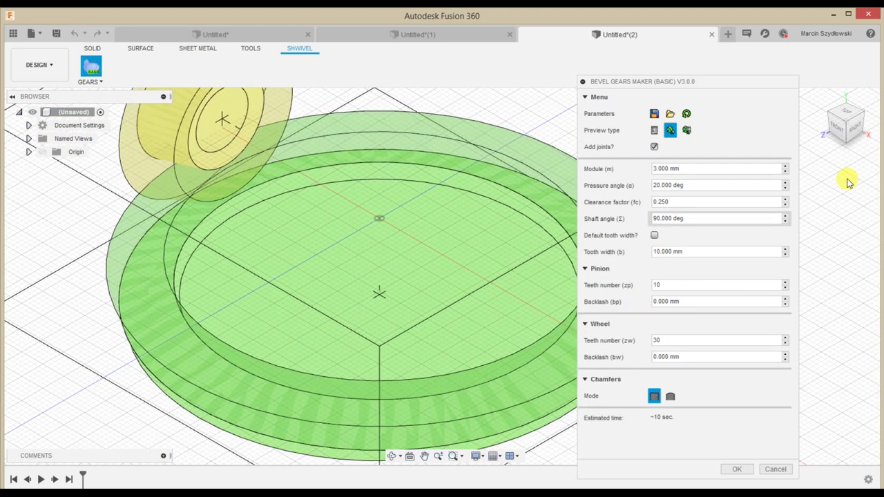
left_click(833, 135)
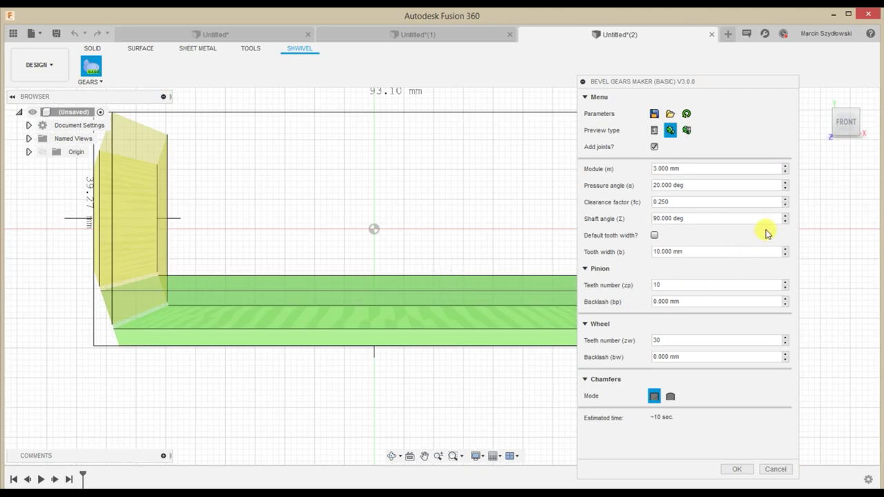
left_click(786, 215)
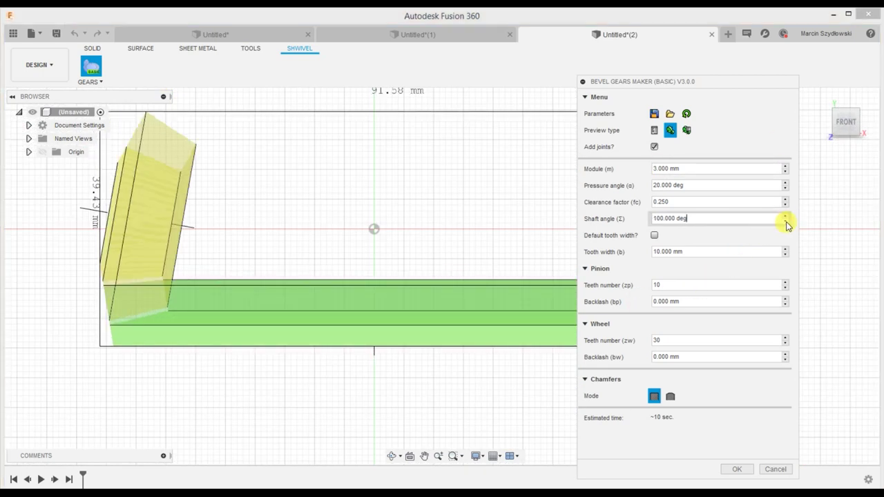
left_click(785, 222)
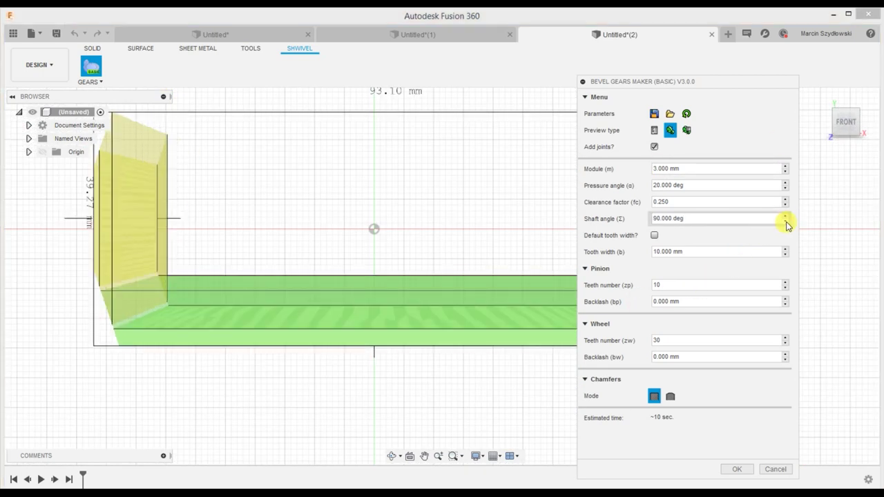
left_click(856, 112)
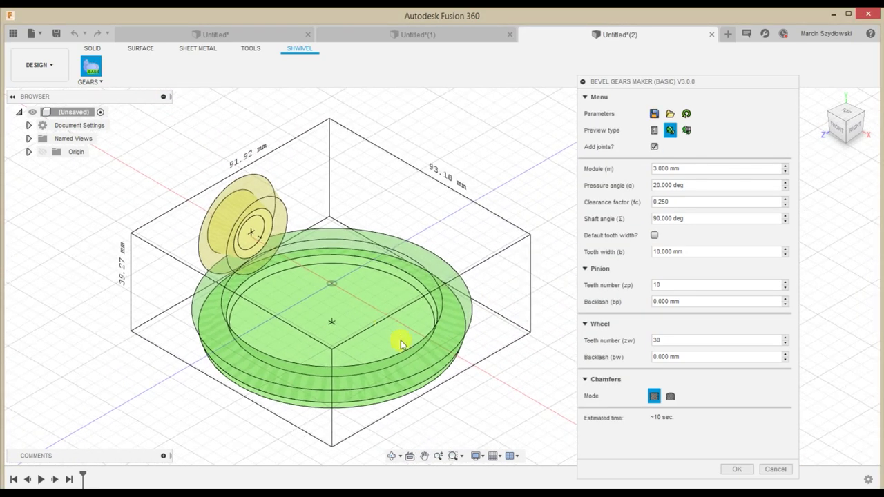
middle_click_drag(397, 336, 380, 327)
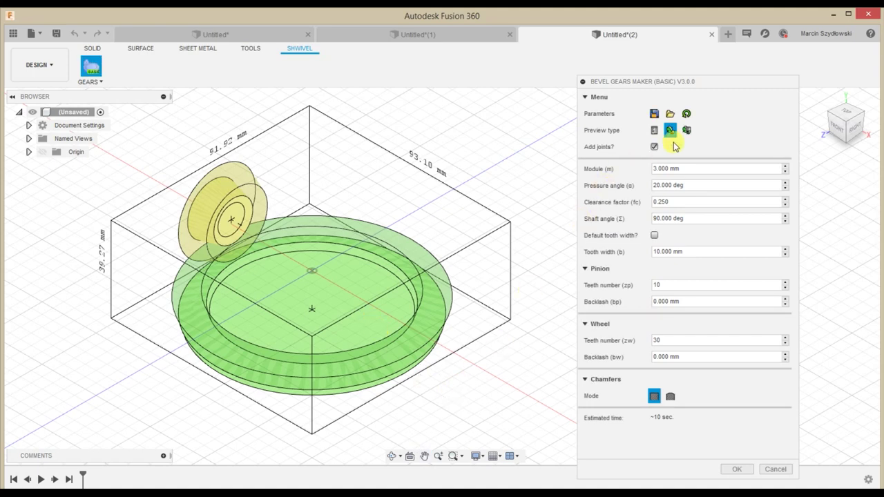
left_click(687, 131)
middle_click_drag(488, 389, 424, 432)
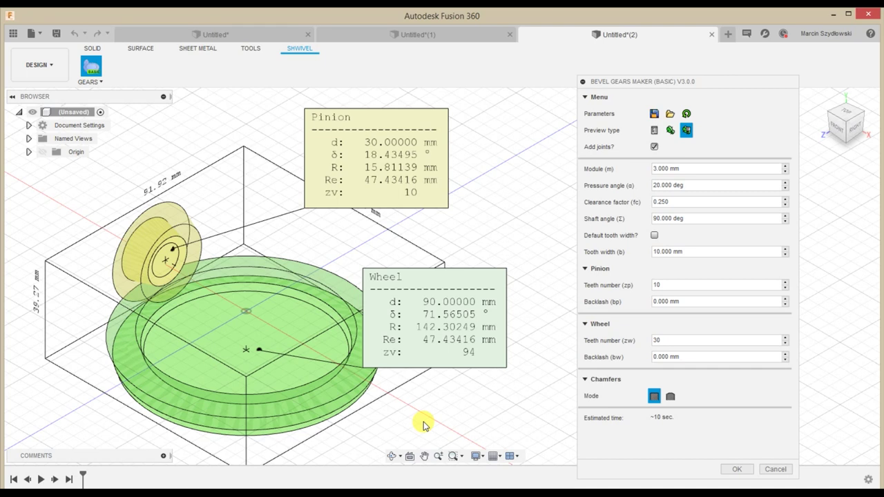
left_click(670, 132)
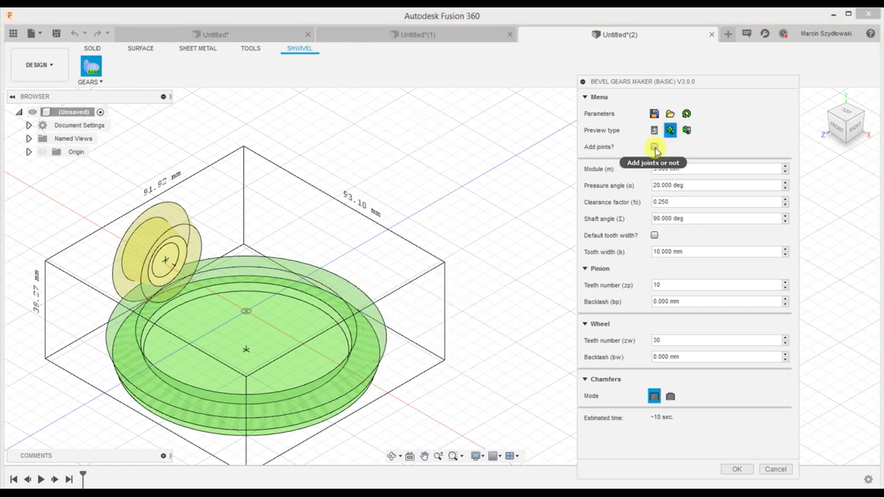
mouse_move(656, 149)
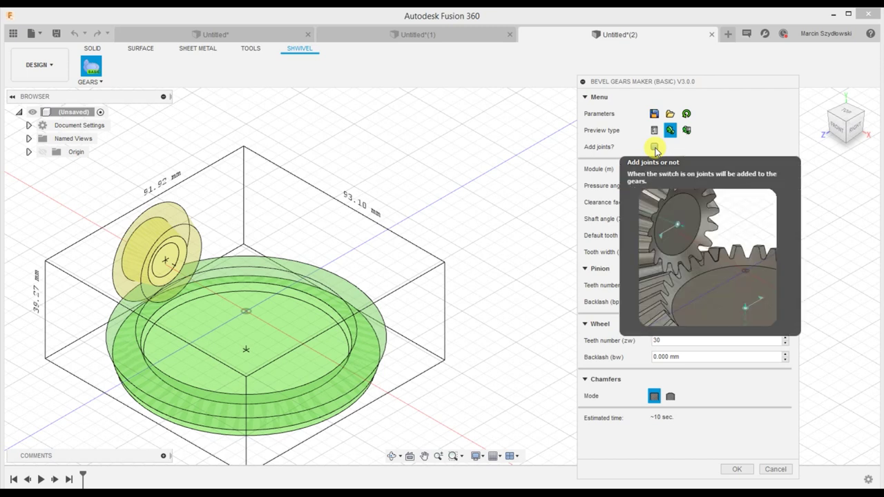
left_click(654, 147)
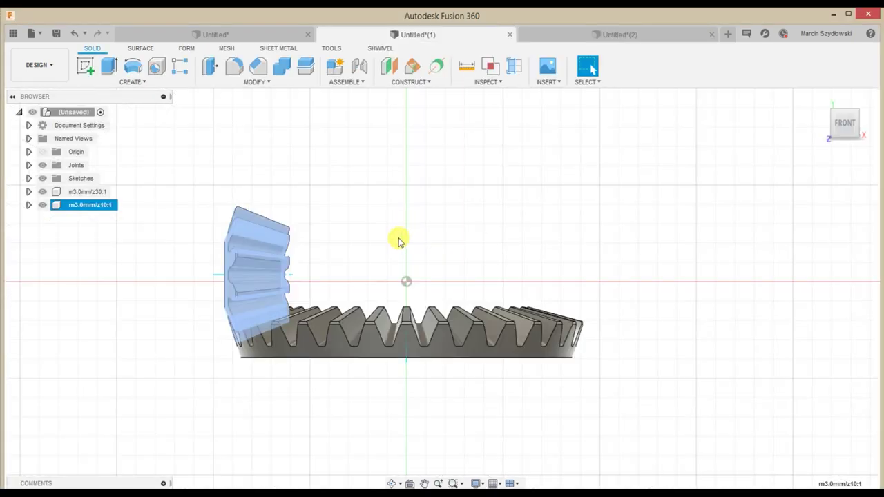
Step: Pick the -360*10/30 formula out of the Notepad notes, then return to the 10/30 gear pair
key("alt+Tab")
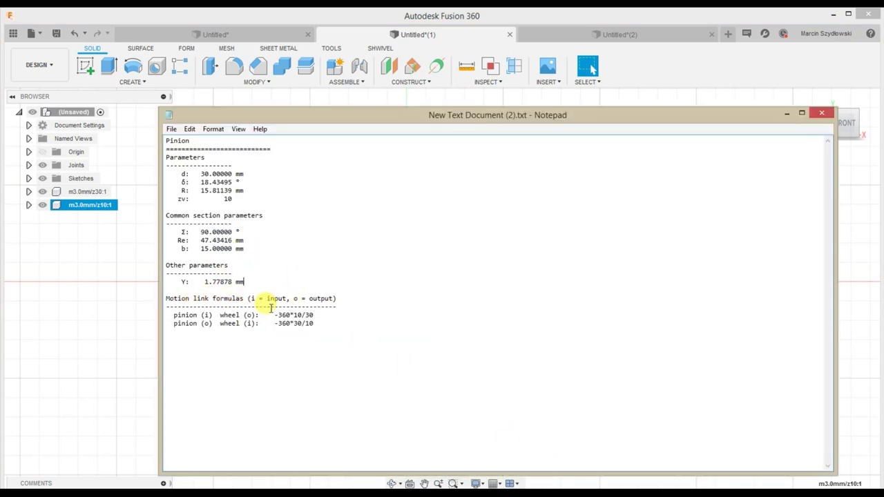
left_click_drag(318, 327, 183, 330)
left_click(240, 341)
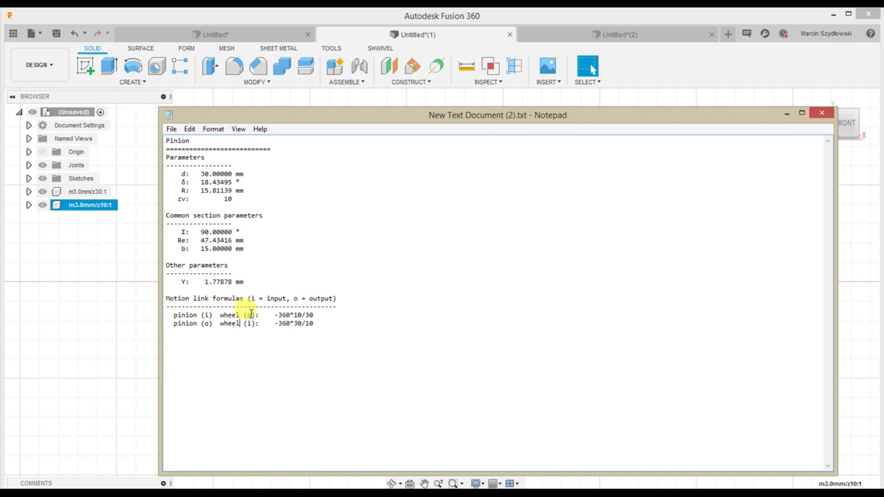
left_click_drag(274, 315, 320, 312)
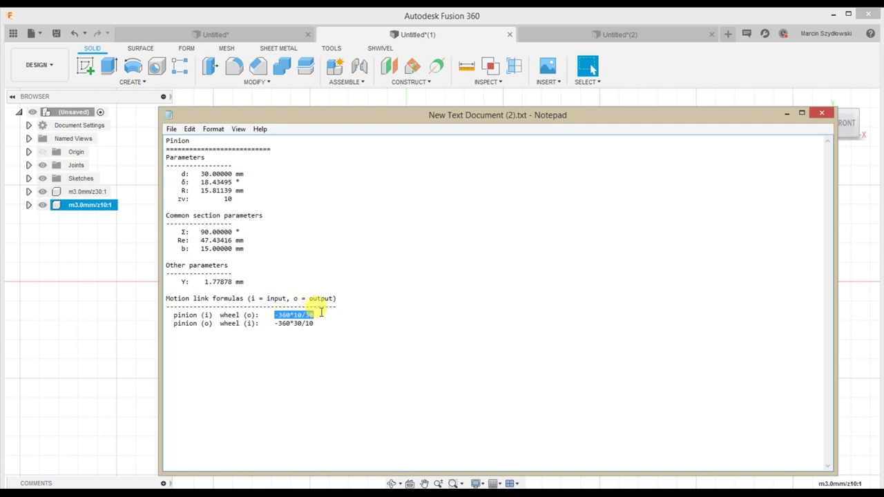
left_click(118, 324)
middle_click_drag(515, 242, 470, 241, "shift")
left_click(348, 81)
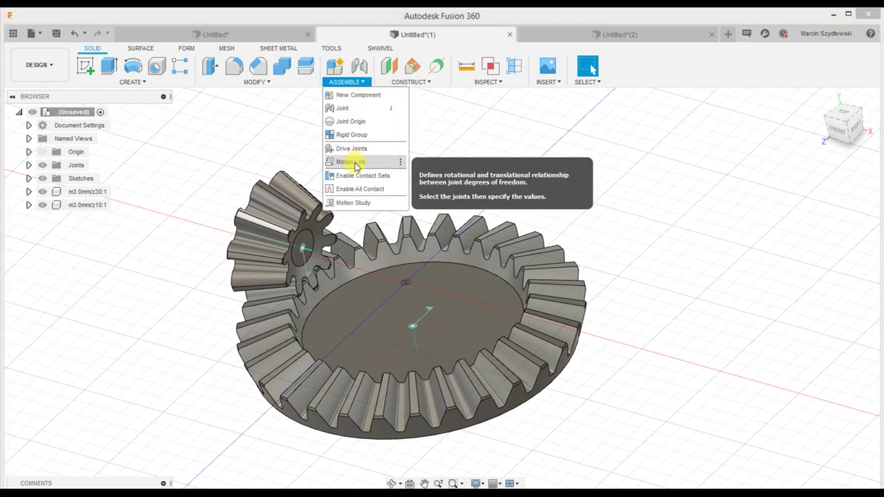
Step: Motion-link the pinion and wheel joints with the wheel angle set to -360*10/30
left_click(351, 161)
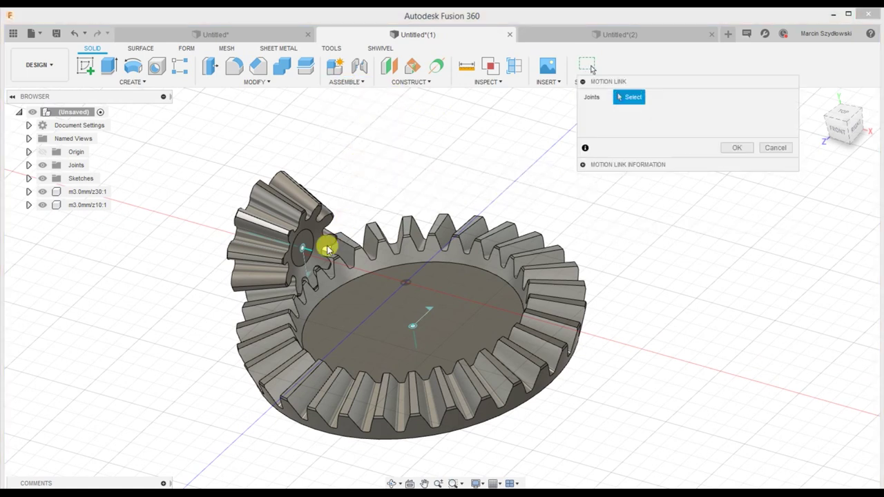
left_click(307, 279)
left_click(428, 311)
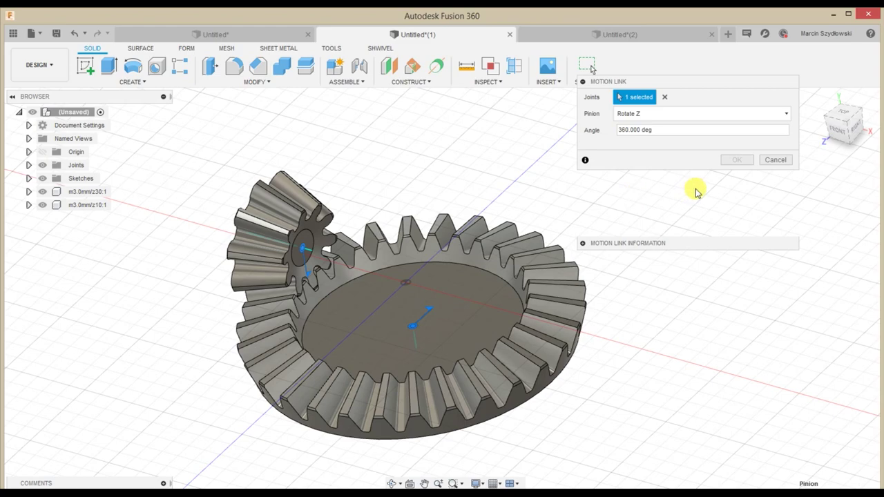
left_click(618, 163)
type("-360*10/30")
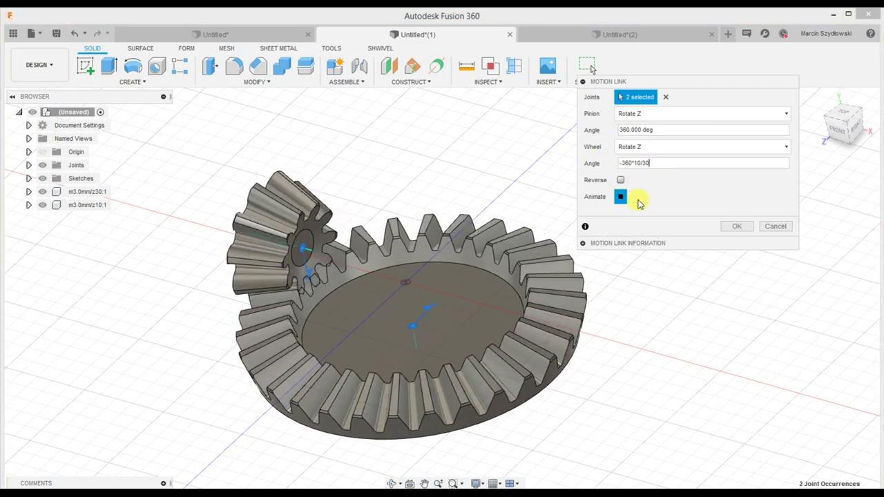
left_click(737, 226)
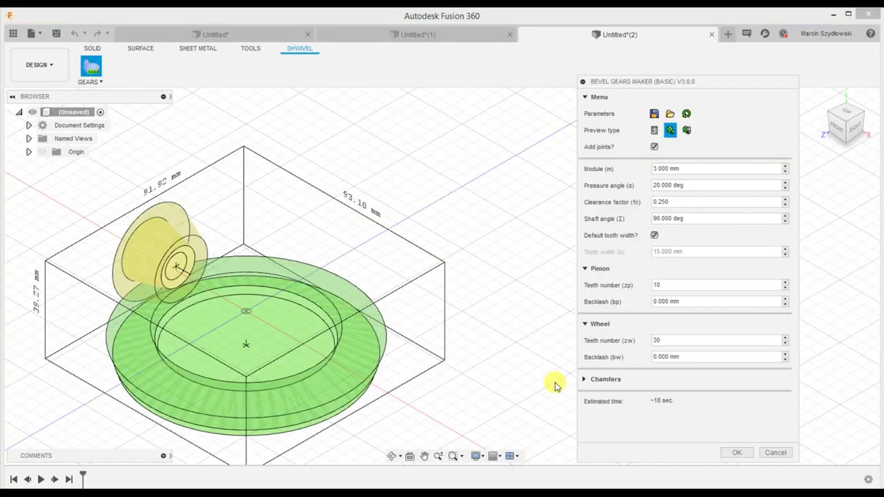
Step: Expand Chamfers in the Bevel Gears Maker, showing width factor 0.100 and height factor 0.250
left_click(584, 379)
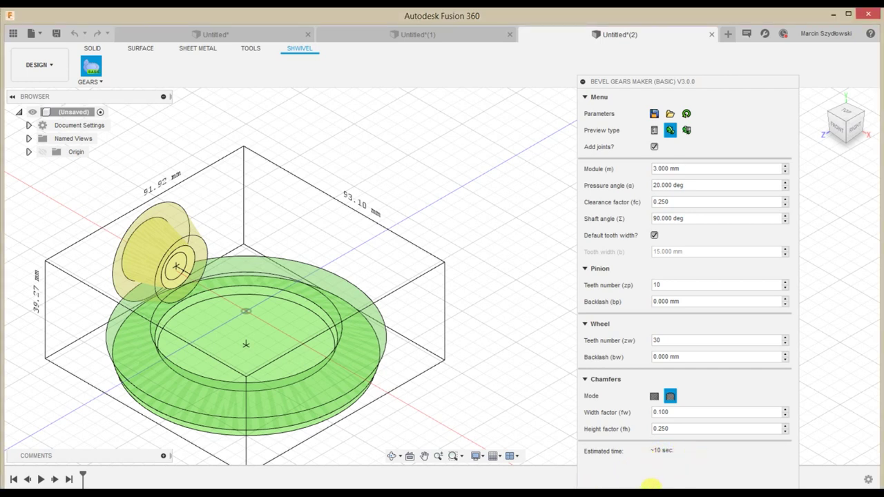
mouse_move(519, 492)
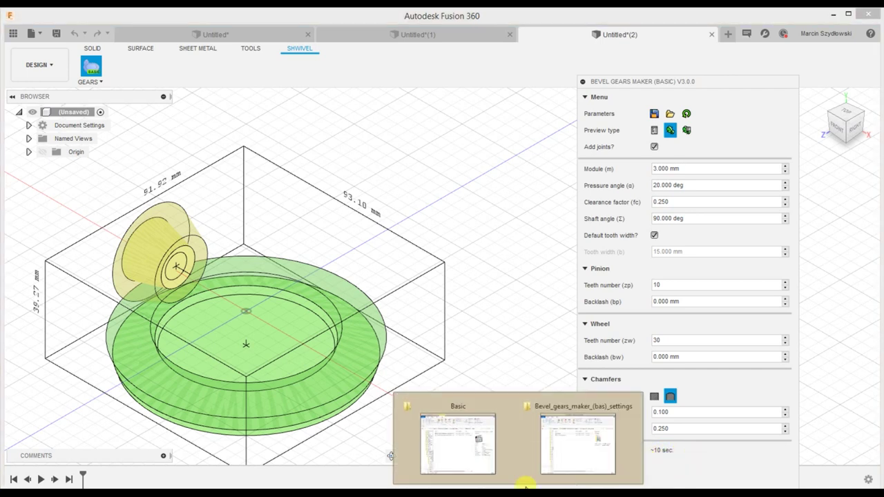
left_click(565, 460)
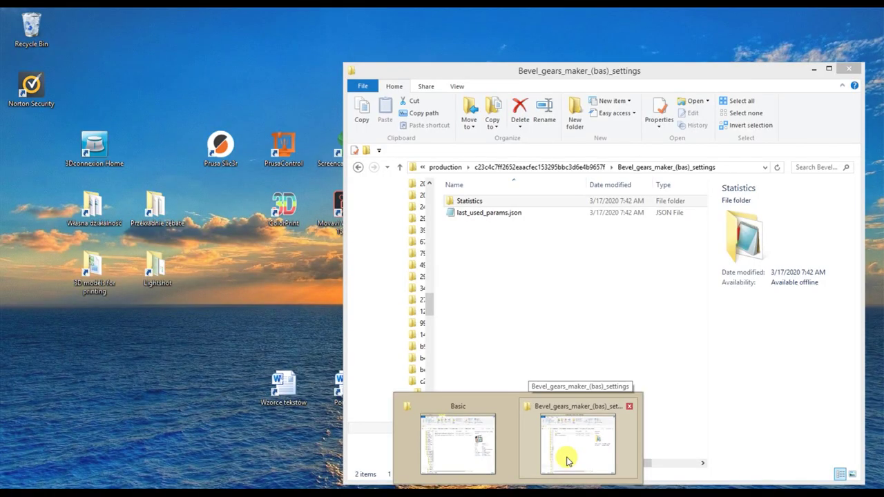
left_click(566, 460)
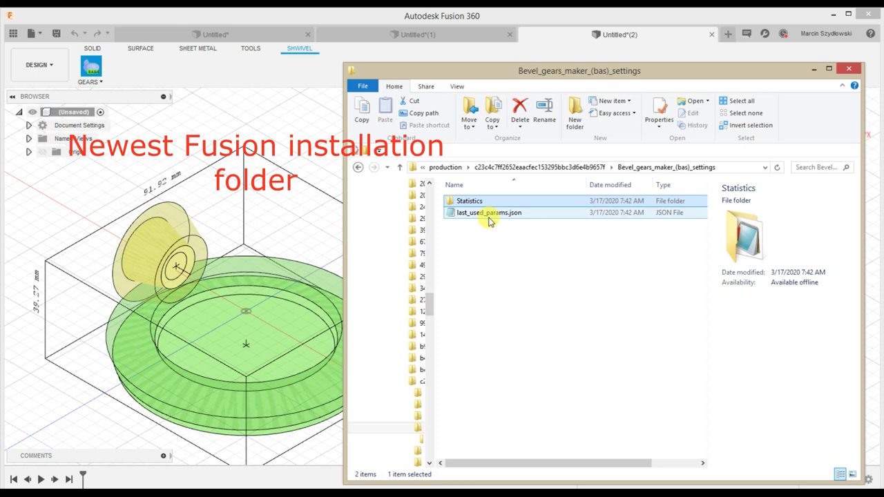
double_click(462, 202)
double_click(467, 203)
left_click_drag(242, 153, 120, 112)
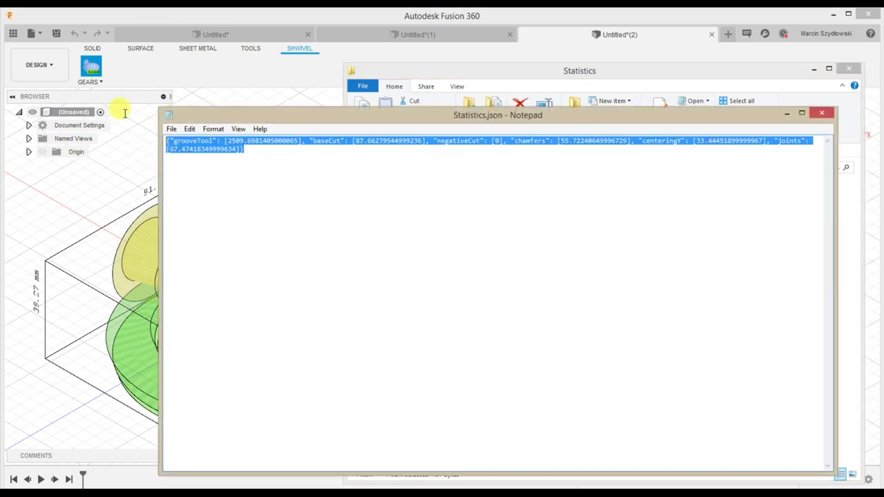
left_click(165, 146)
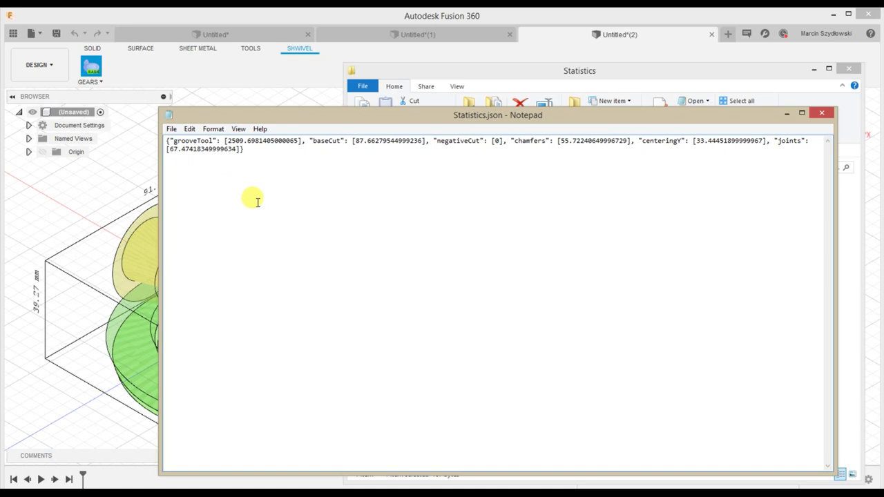
left_click(820, 118)
left_click(560, 20)
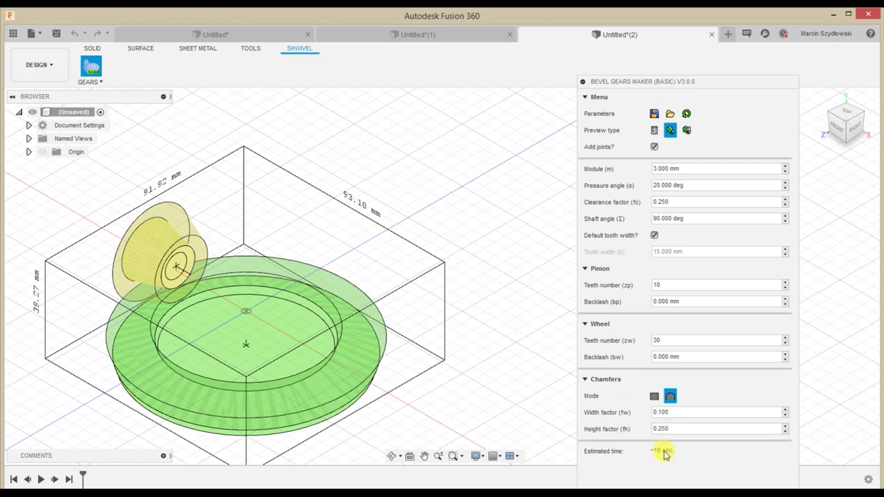
Step: Start generating the gears, cancel the generation, and go back to Untitled*(2)
left_click_drag(704, 81, 673, 64)
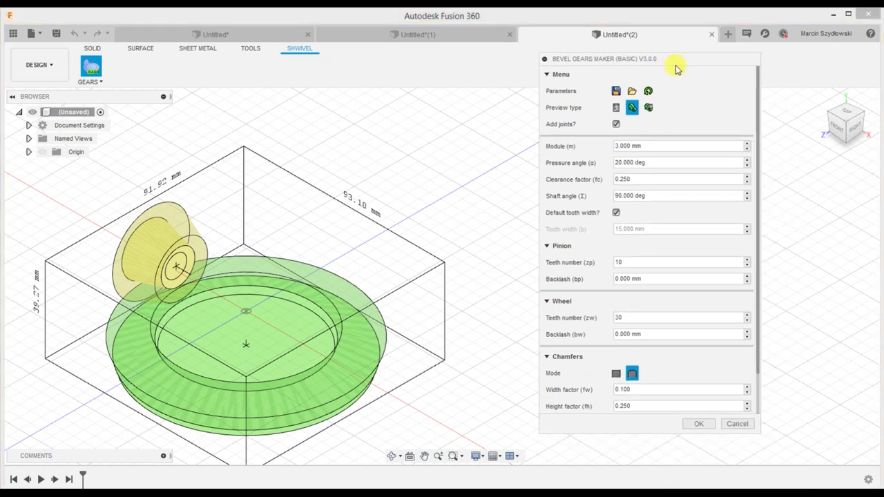
left_click(547, 359)
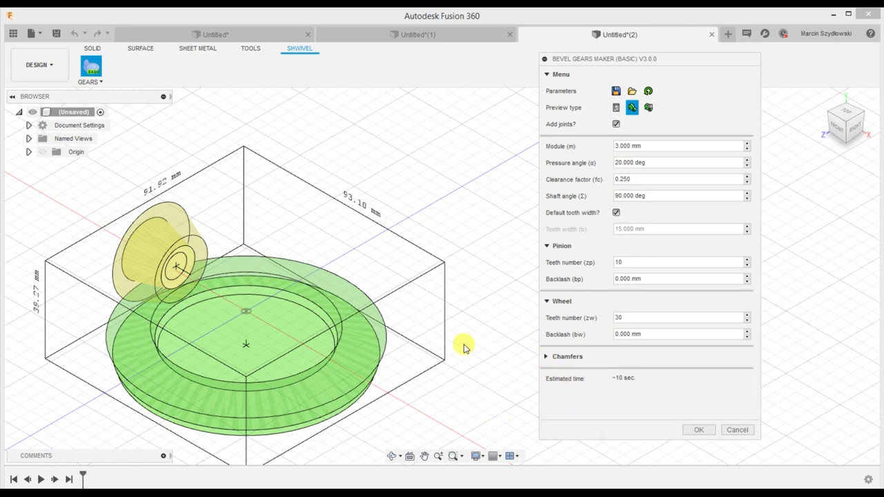
left_click(699, 433)
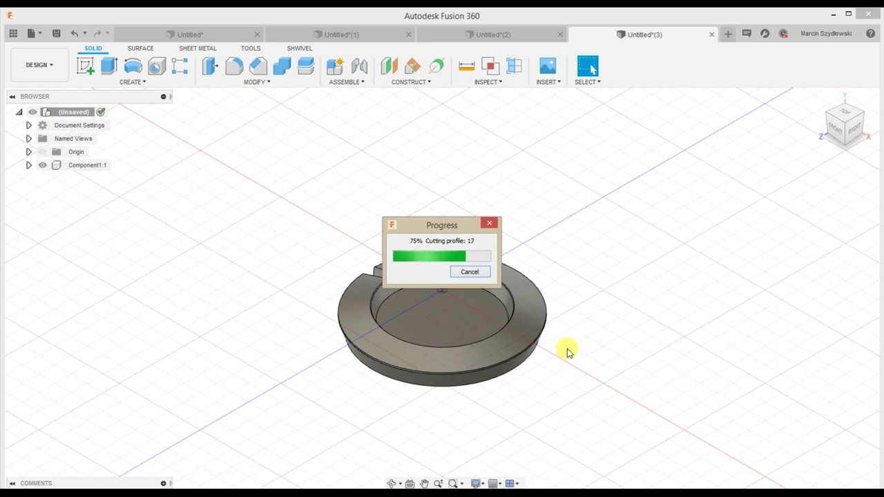
left_click(470, 272)
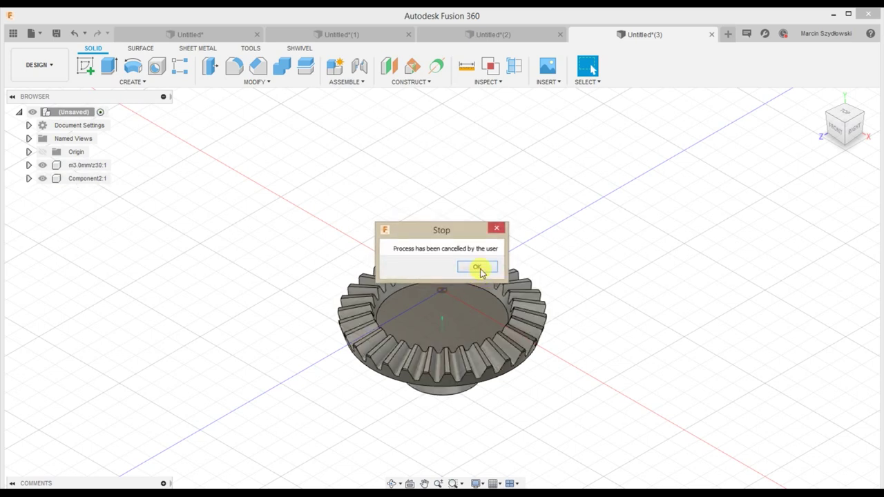
left_click(478, 268)
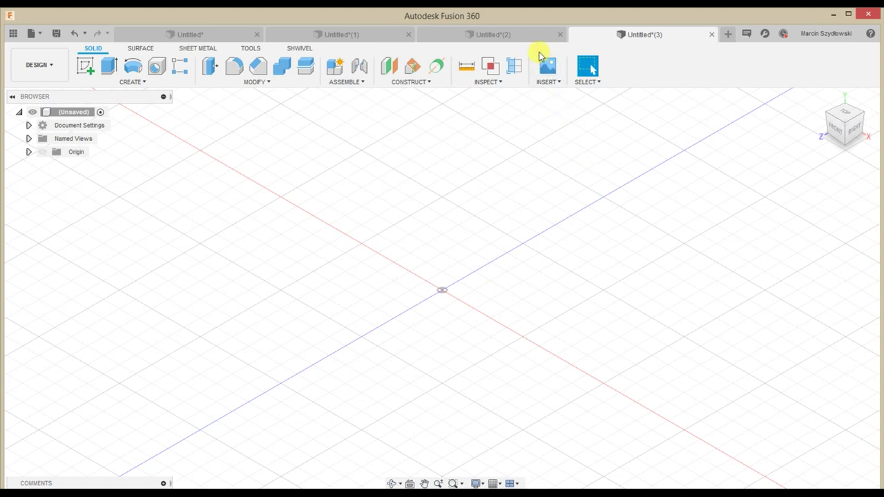
left_click(531, 40)
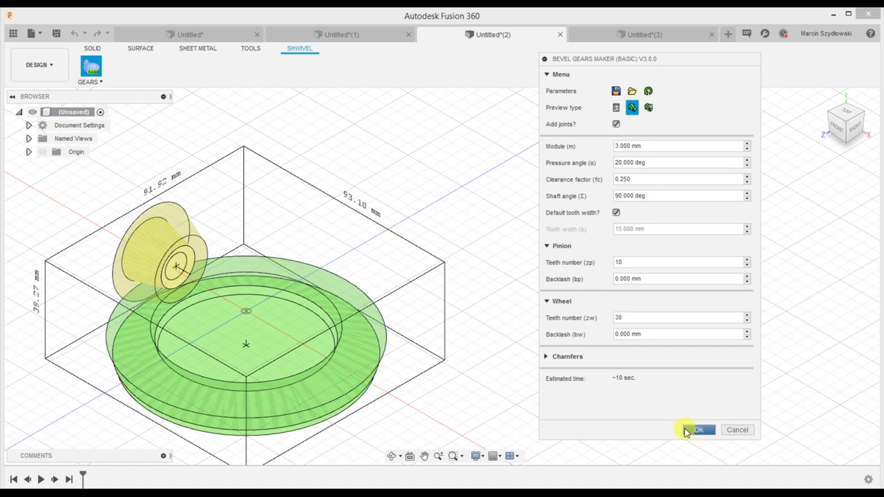
Step: Generate the gear pair and switch to Untitled*(1) to view its 10/30 gears
left_click(694, 429)
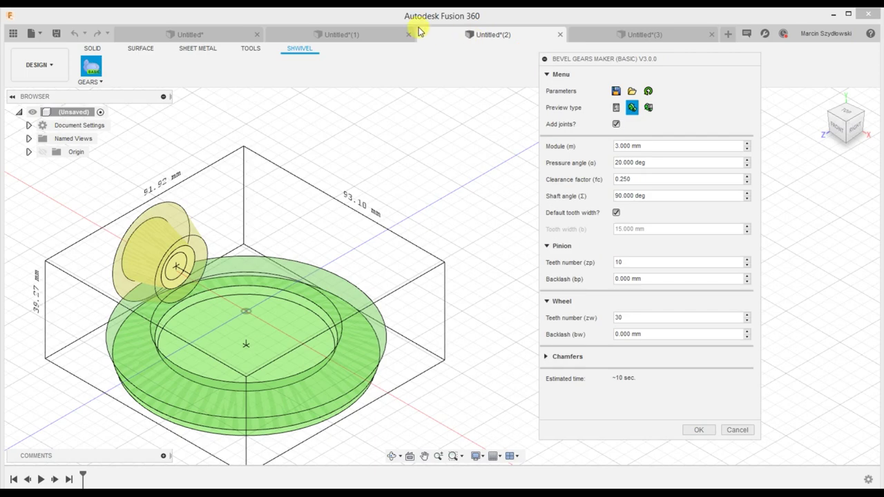
left_click(364, 34)
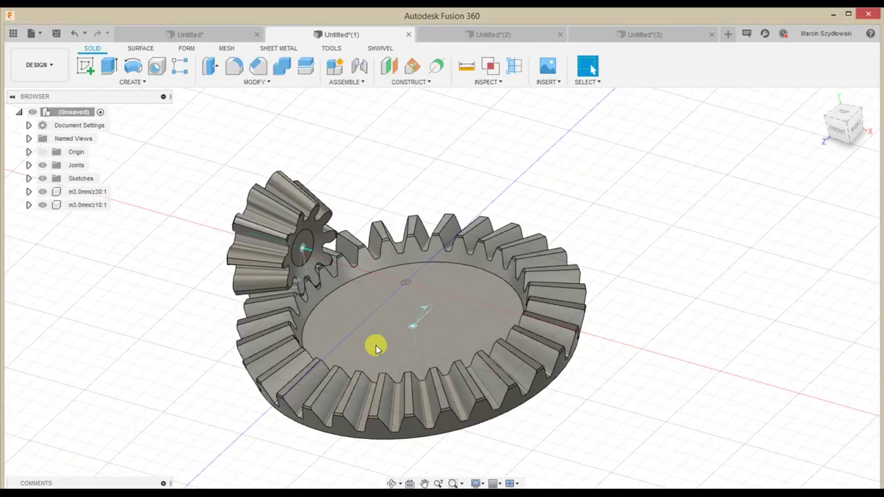
scroll(376, 347, "up", 8)
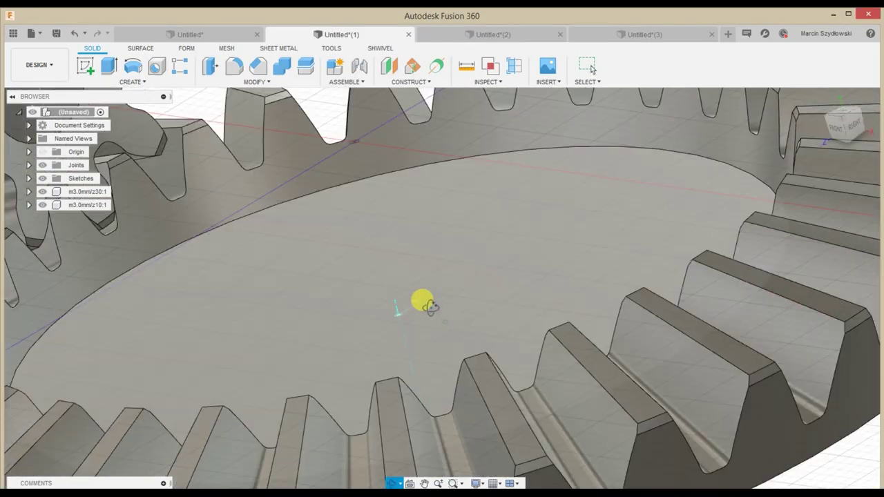
middle_click_drag(420, 302, 444, 319, "shift")
scroll(260, 253, "down", 6)
middle_click_drag(229, 233, 369, 354, "shift")
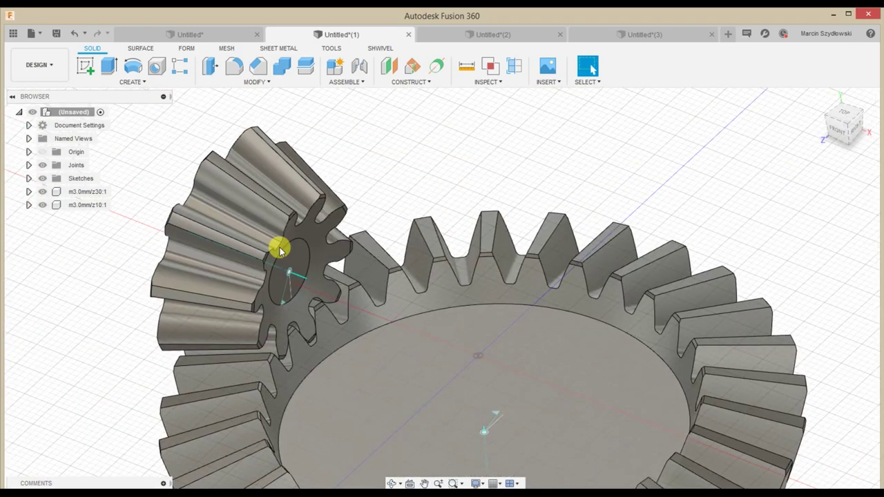
Step: Inspect the gears from a tilted view and open the Bevel Gears Maker settings
scroll(306, 272, "up", 4)
middle_click_drag(306, 272, 316, 311, "shift")
scroll(335, 318, "up", 6)
scroll(336, 318, "down", 2)
scroll(238, 226, "down", 5)
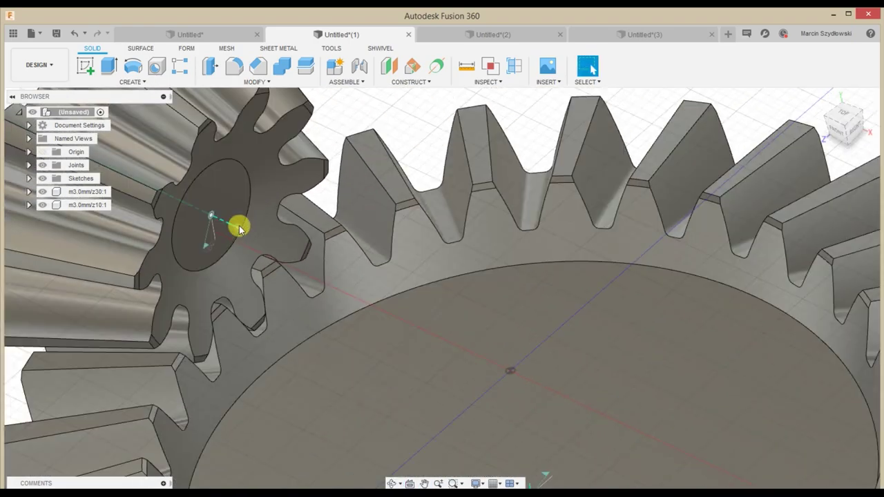
scroll(239, 228, "down", 5)
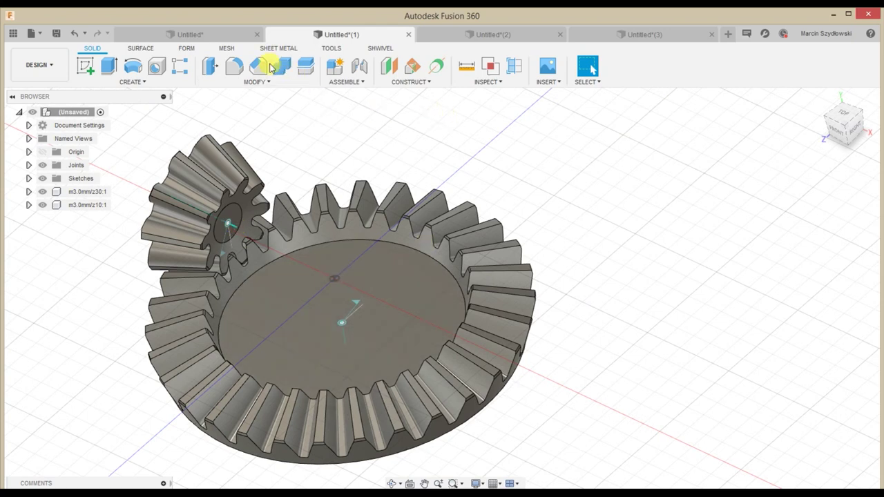
left_click(376, 47)
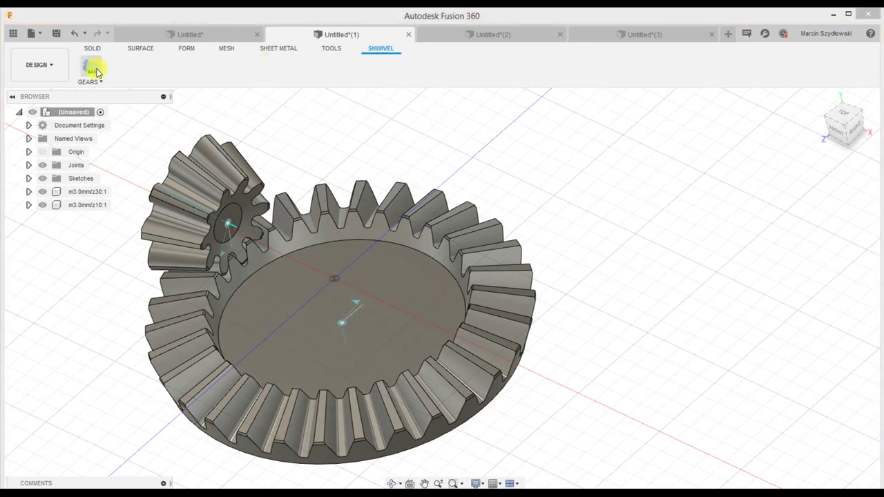
left_click(92, 70)
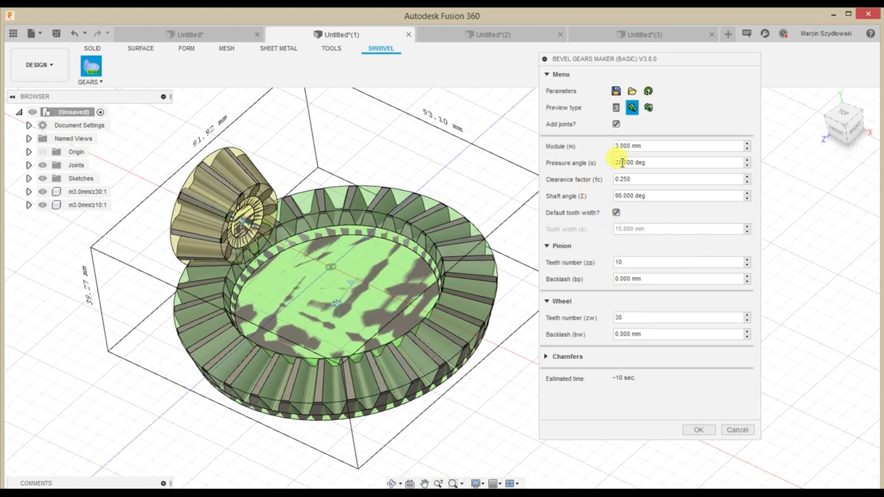
Step: Enable a custom tooth width, showing 15.000 mm, in the Bevel Gears Maker
mouse_move(623, 162)
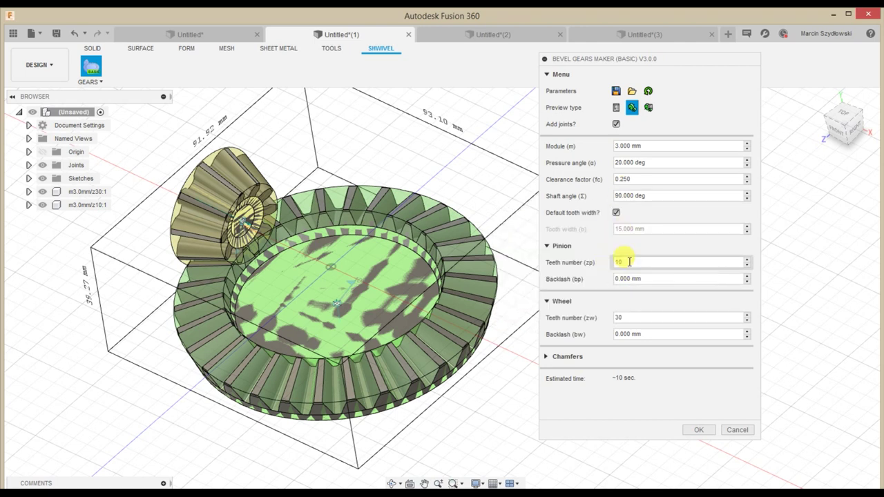
mouse_move(629, 262)
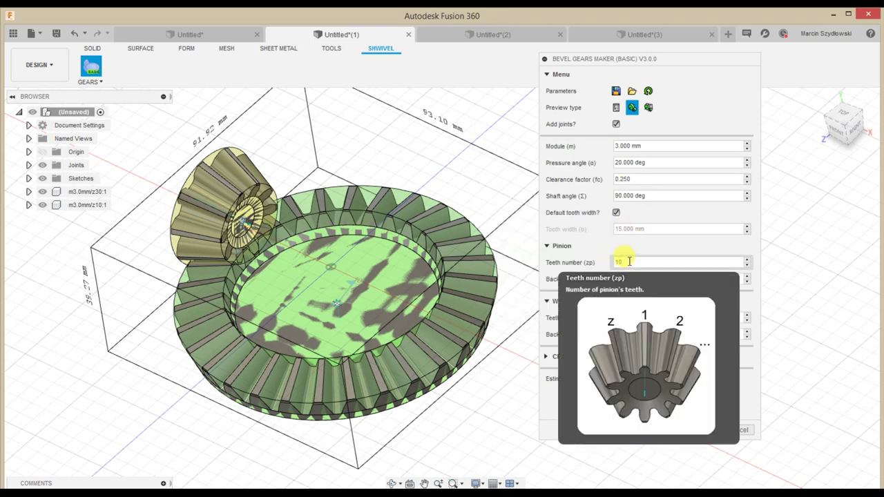
left_click(616, 213)
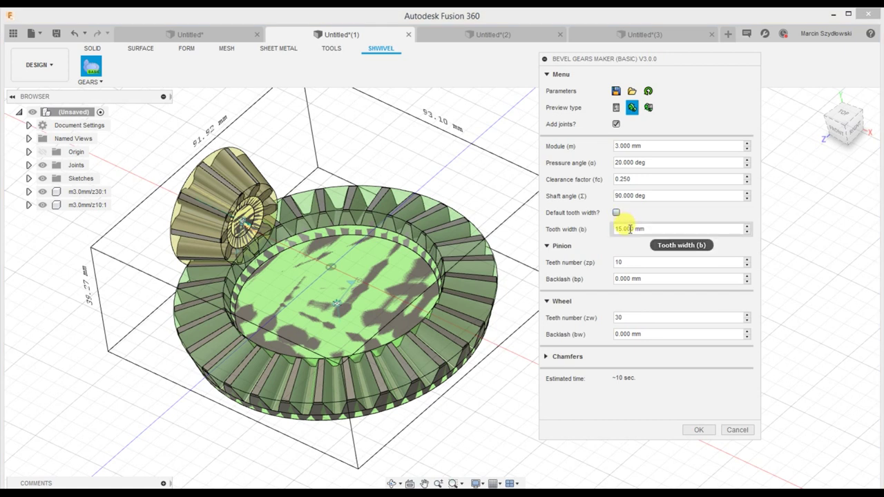
mouse_move(628, 229)
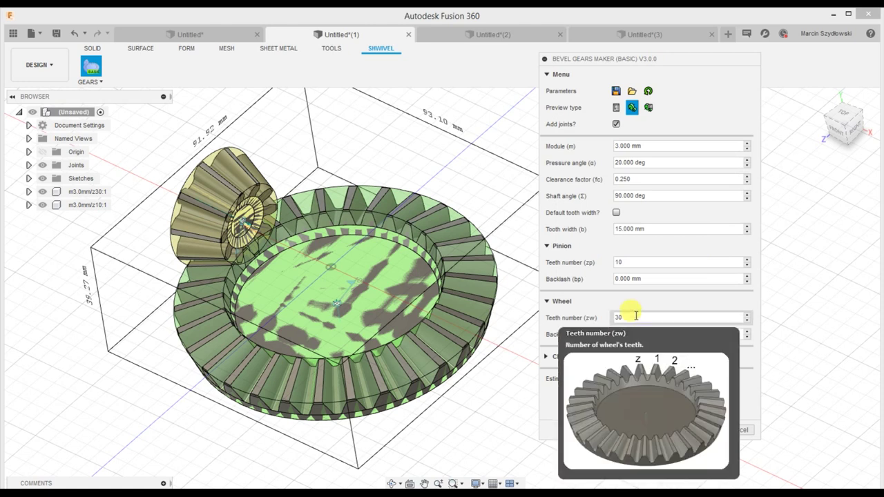
Step: Expand Chamfers to show width factor 0.100 and height factor 0.250
left_click(556, 357)
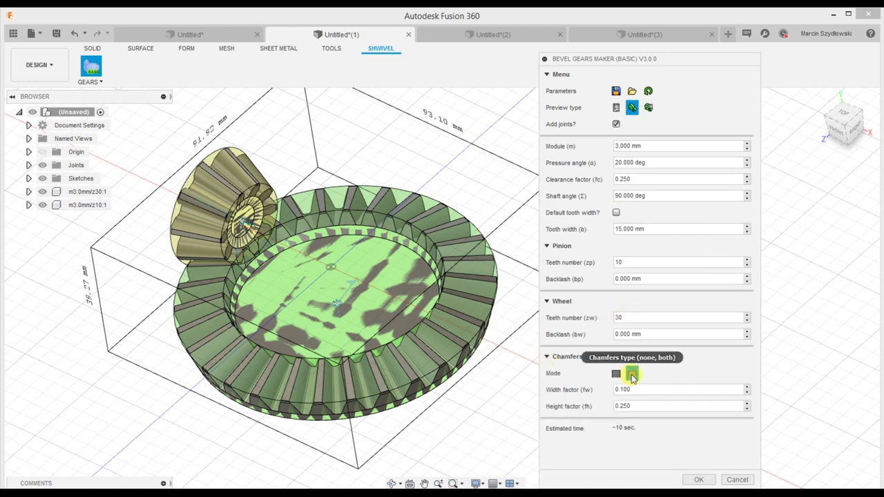
mouse_move(632, 377)
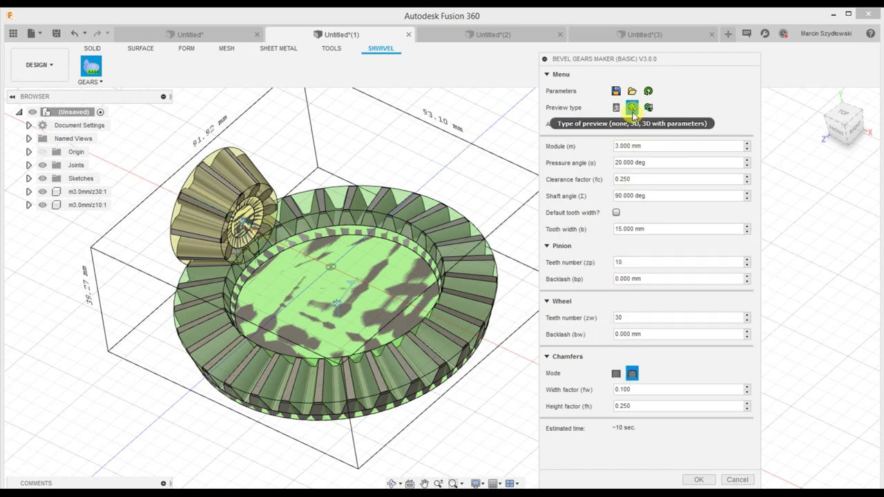
mouse_move(628, 150)
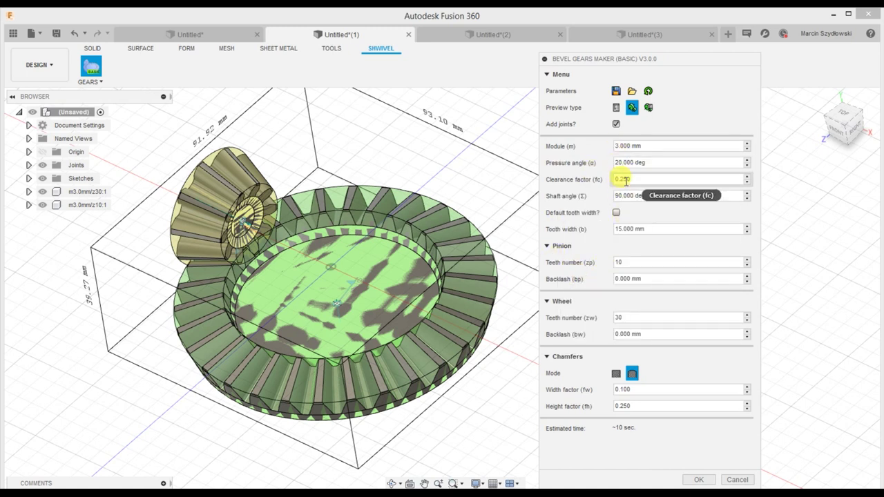
mouse_move(625, 181)
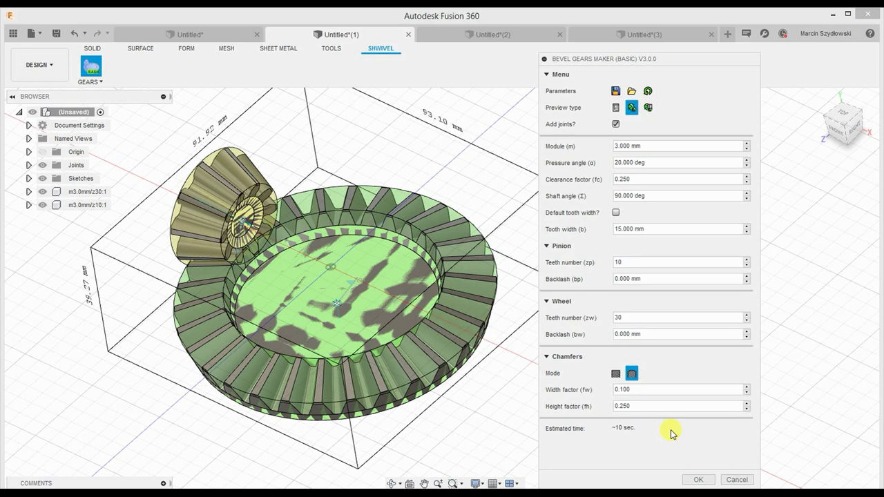
left_click(696, 480)
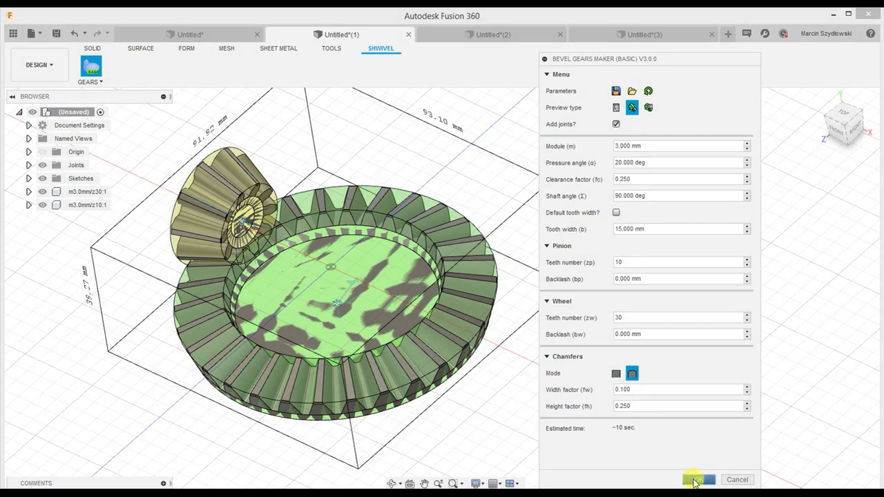
Step: Set tooth width 18 mm, shaft angle 120°, and 11 pinion / 32 wheel teeth
left_click(747, 226)
left_click(747, 226)
left_click(747, 226)
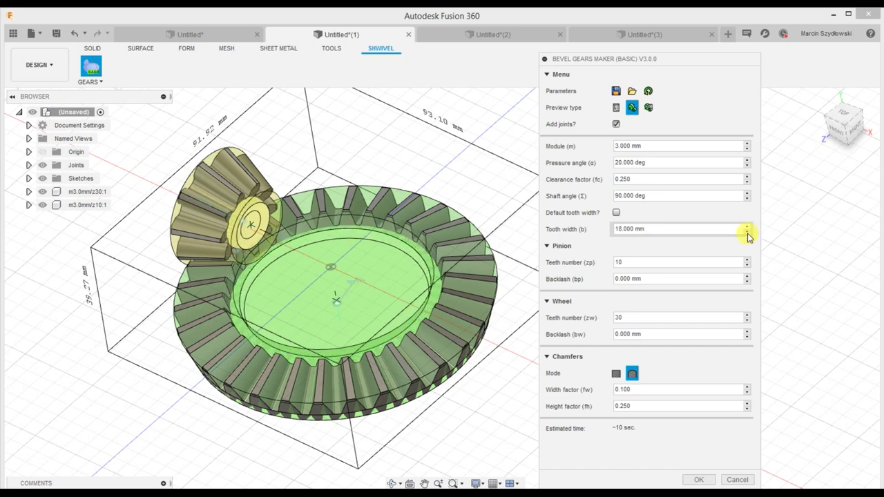
left_click(747, 193)
left_click(747, 193)
left_click(746, 193)
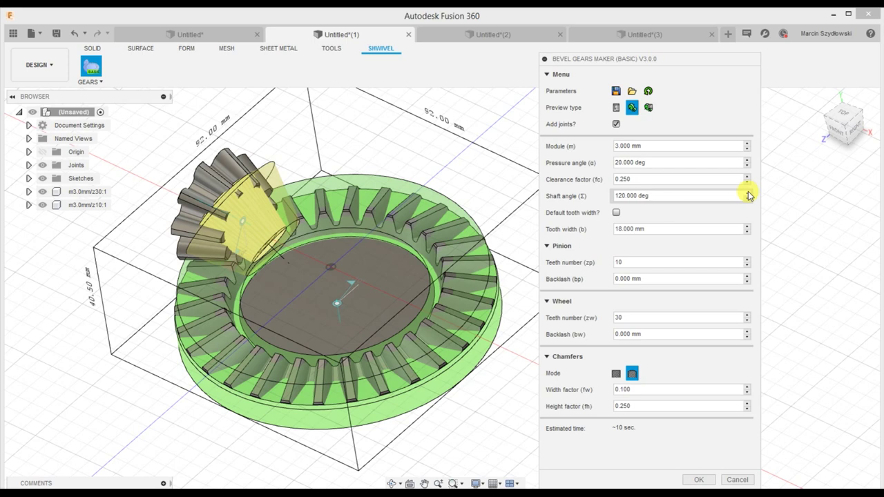
left_click(747, 314)
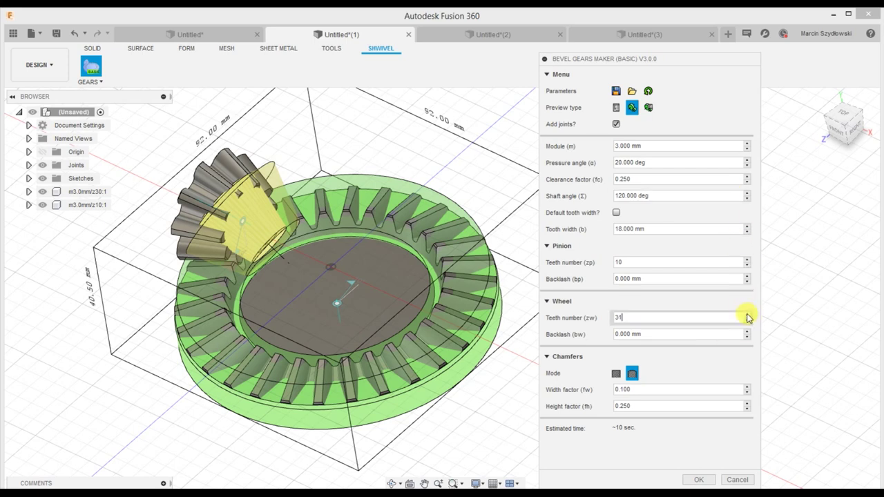
left_click(747, 260)
Step: Set module 4 mm, pressure angle 23 and clearance factor 0.10
left_click(746, 143)
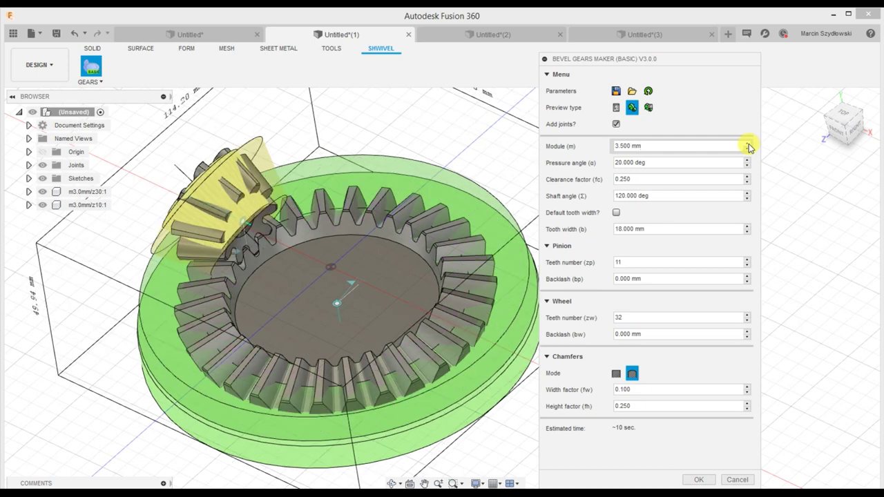
left_click(747, 143)
left_click(746, 159)
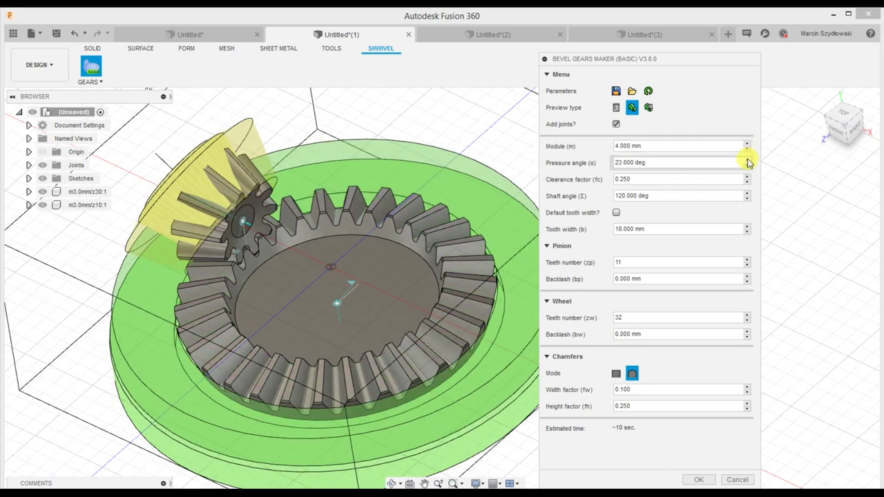
double_click(623, 179)
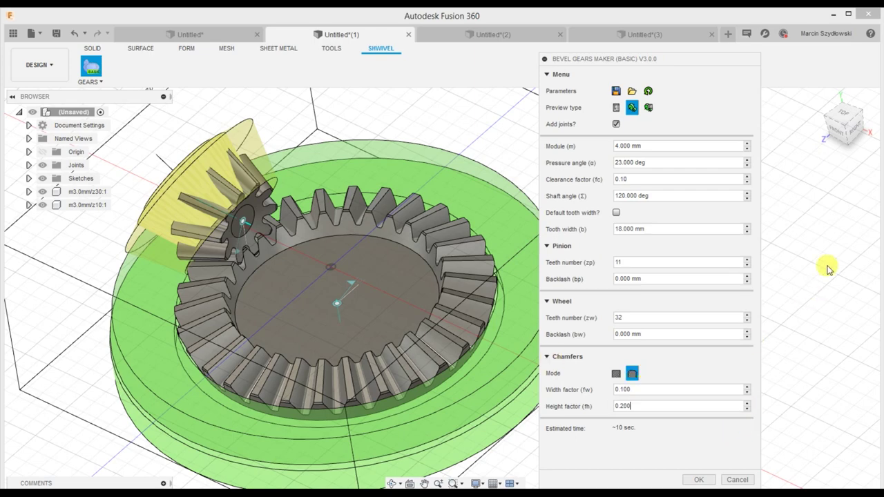
Step: Preview the pair with parameter boxes, then generate the 11/32 gears
middle_click_drag(809, 315, 552, 304)
left_click(648, 107)
middle_click_drag(455, 356, 435, 404, "shift")
left_click(698, 479)
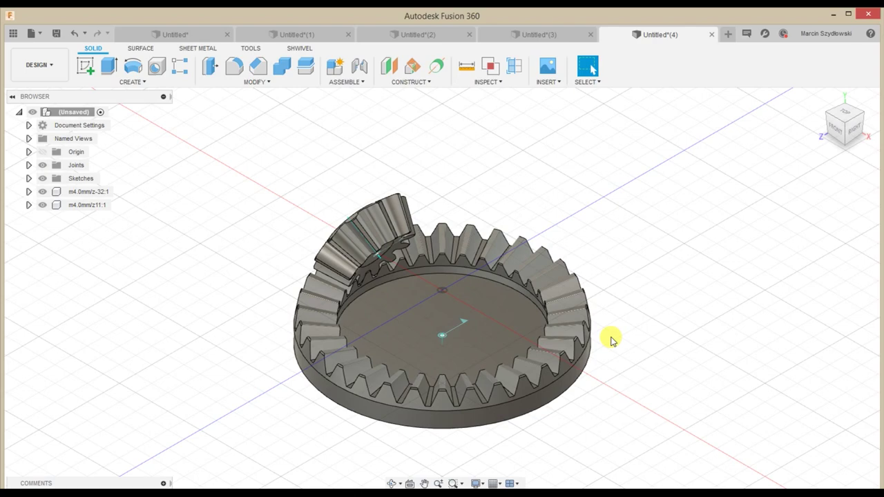
Step: Orbit and zoom to inspect the z11 pinion meshing with the 32-tooth wheel
middle_click_drag(605, 375, 573, 376, "shift")
scroll(412, 301, "up", 10)
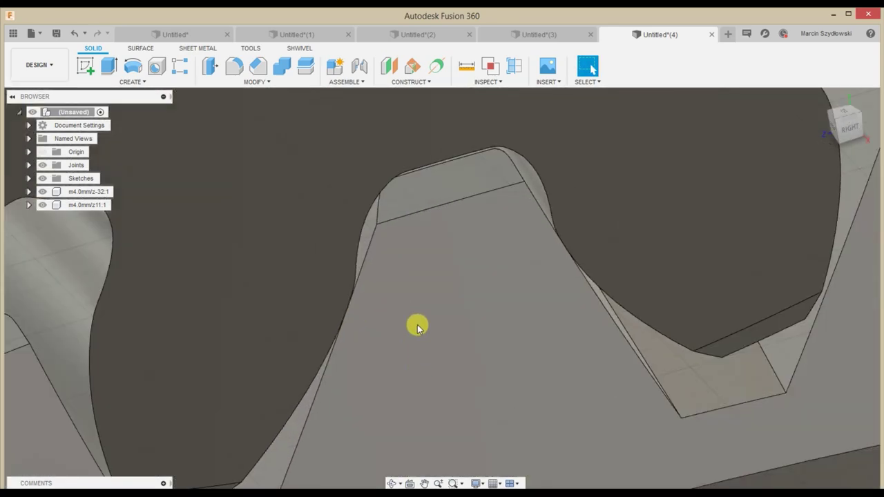
scroll(416, 327, "down", 8)
middle_click_drag(416, 327, 446, 341, "shift")
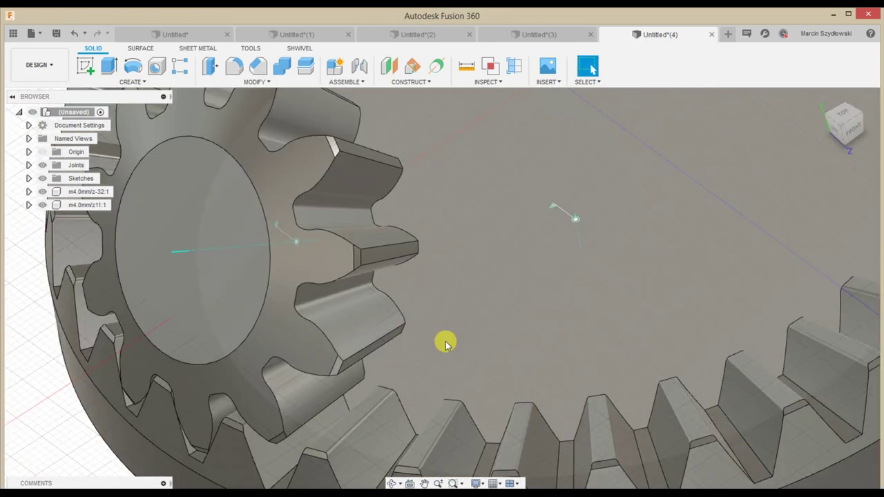
Step: Get the -360*32/11 ratio from the z11 pinion's Properties description
right_click(77, 207)
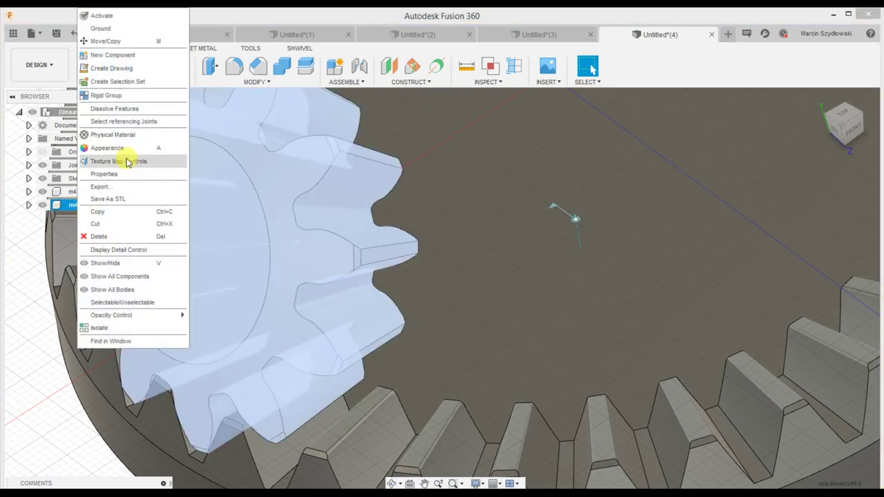
left_click(102, 176)
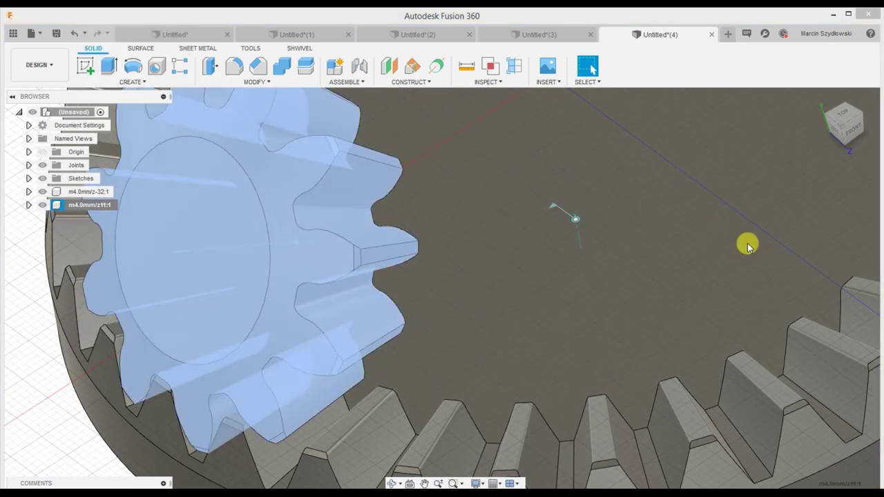
left_click_drag(837, 211, 878, 257)
left_click(815, 467)
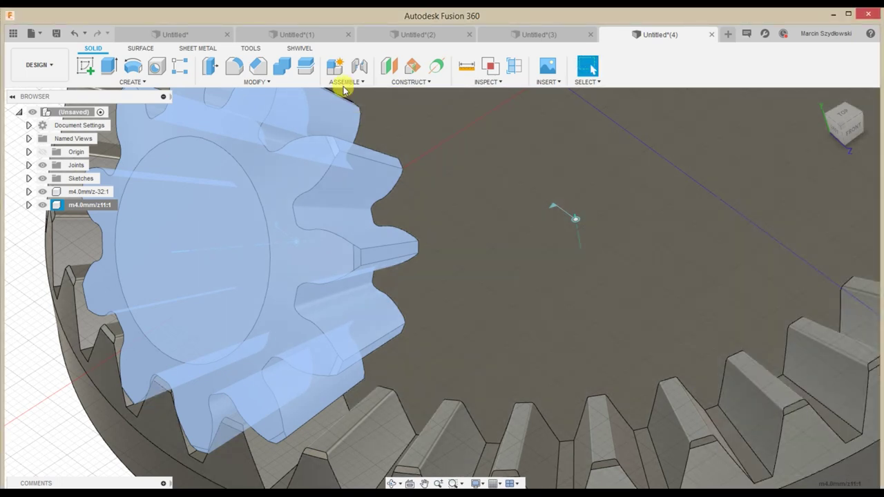
left_click(347, 82)
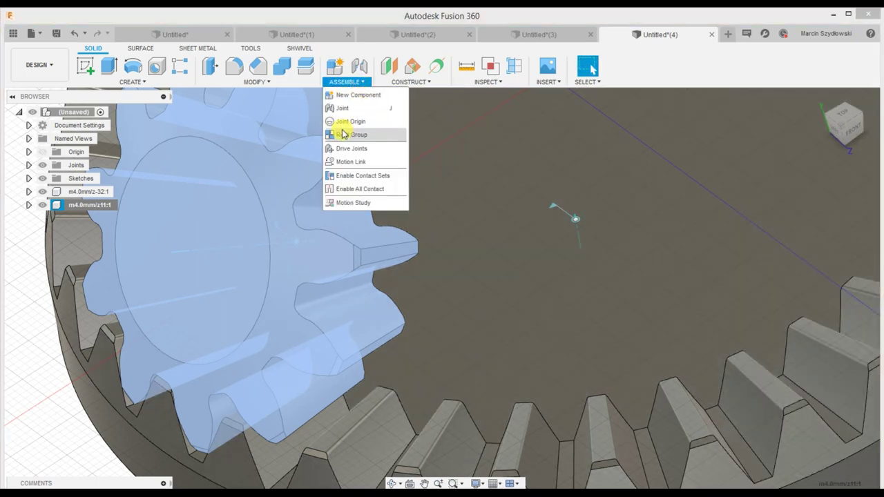
Step: Link the wheel joint at 360° to the pinion joint at -360*32/11
left_click(345, 162)
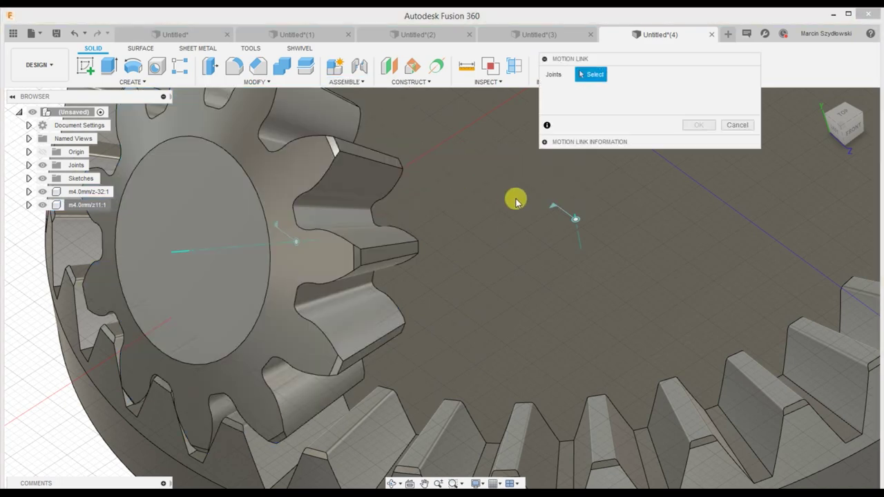
left_click(556, 205)
left_click(296, 239)
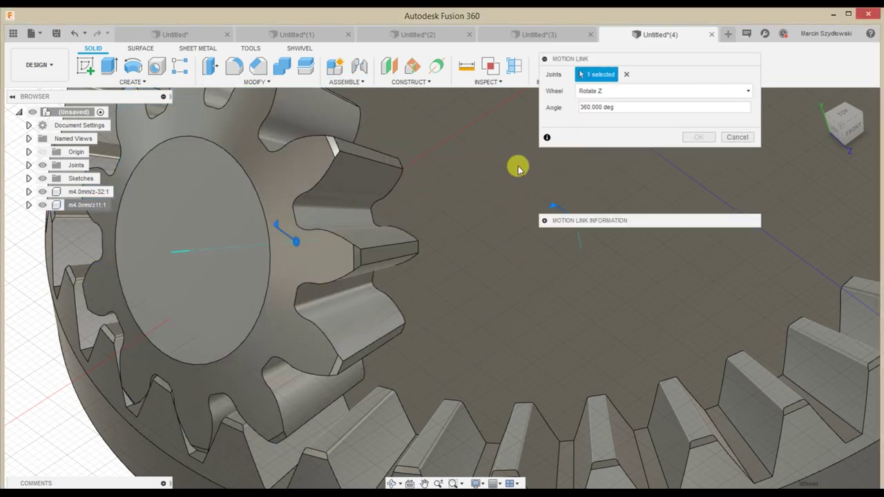
left_click_drag(624, 137, 565, 141)
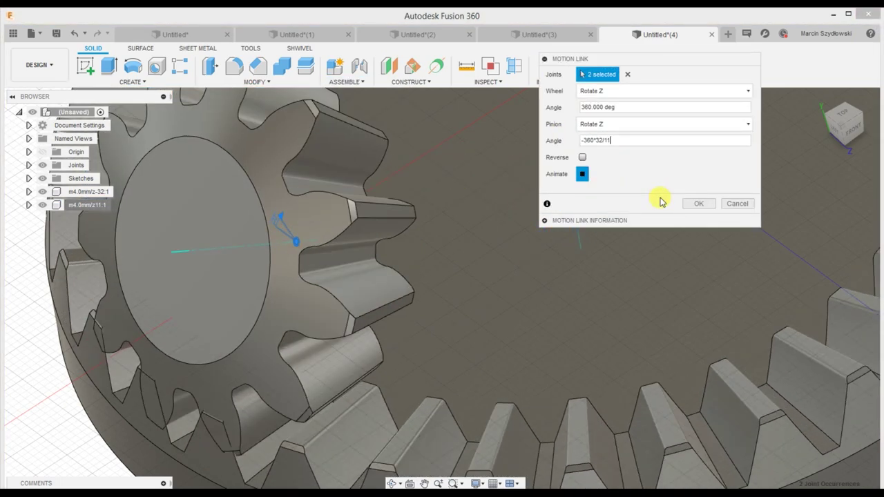
left_click(696, 203)
middle_click_drag(690, 199, 348, 426, "shift")
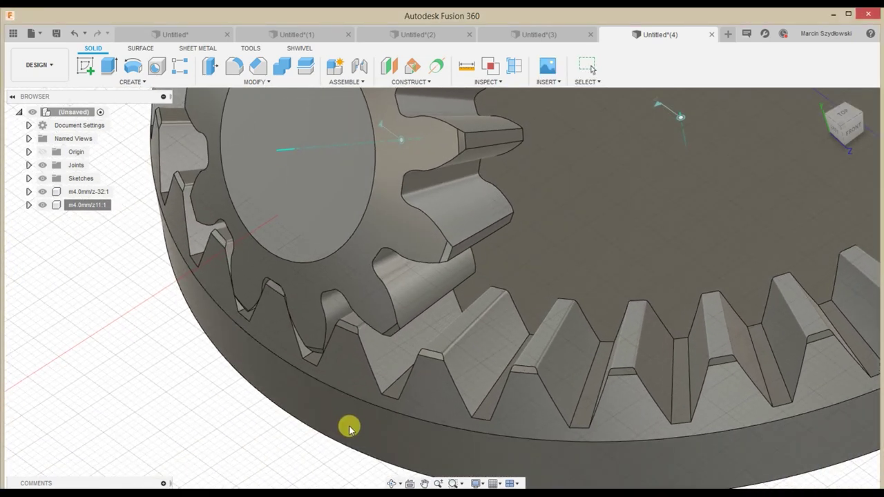
left_click(833, 124)
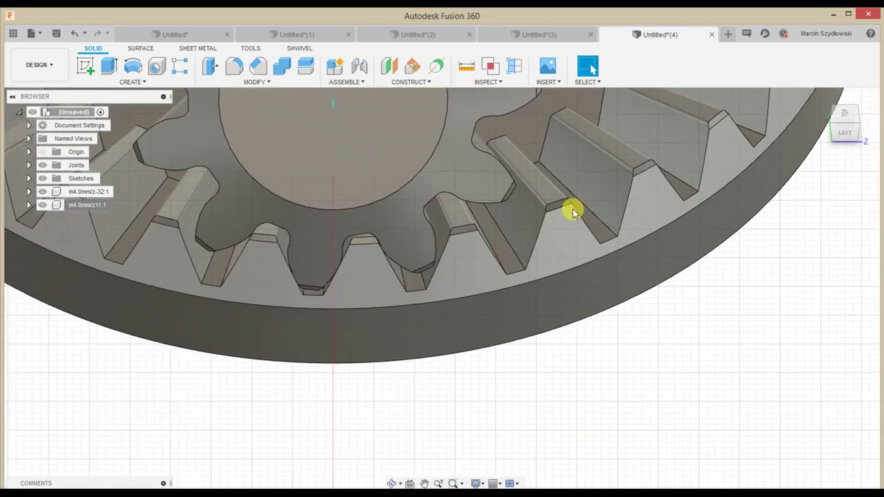
scroll(342, 273, "up", 3)
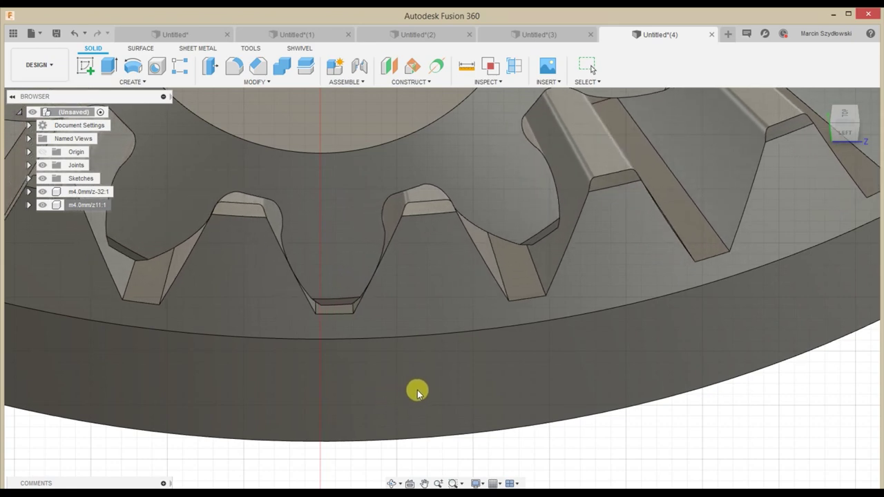
scroll(231, 239, "up", 3)
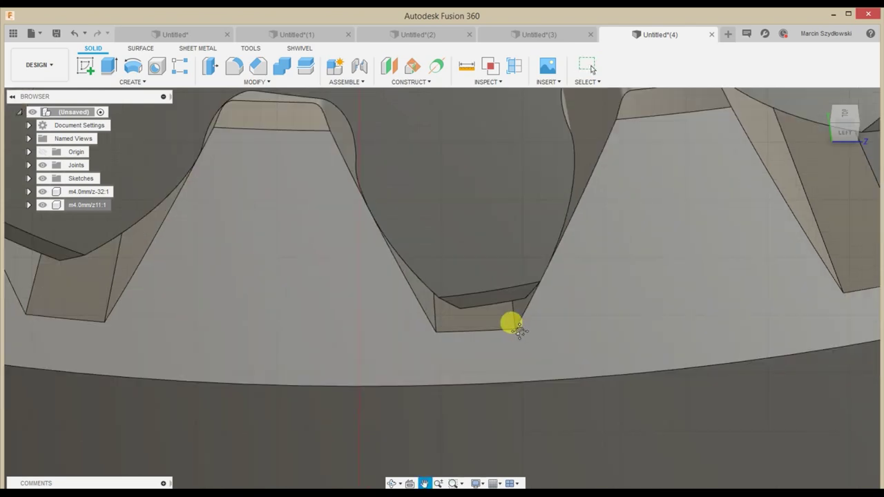
middle_click_drag(508, 322, 462, 307)
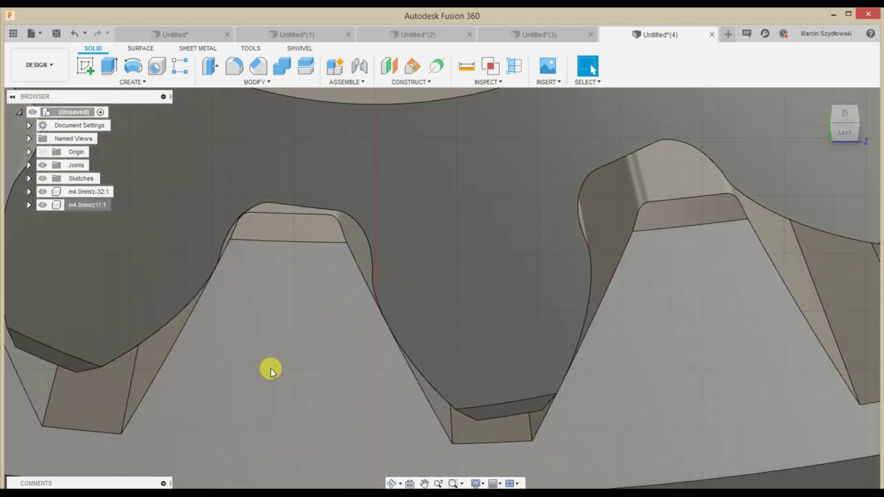